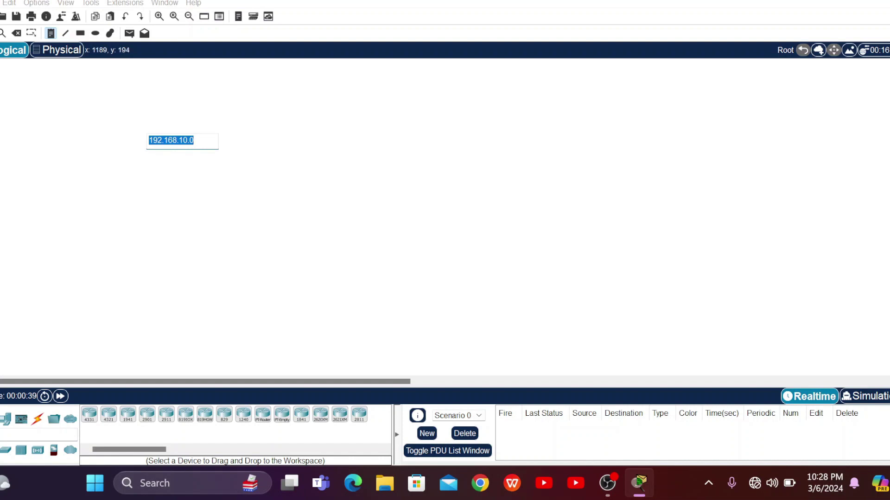
# Add a second text note reading 192.168.50.0 to the right of the 192.168.10.0 note, and leave the note tool.
pyautogui.click(550, 152)
pyautogui.write('192.168.10.0')
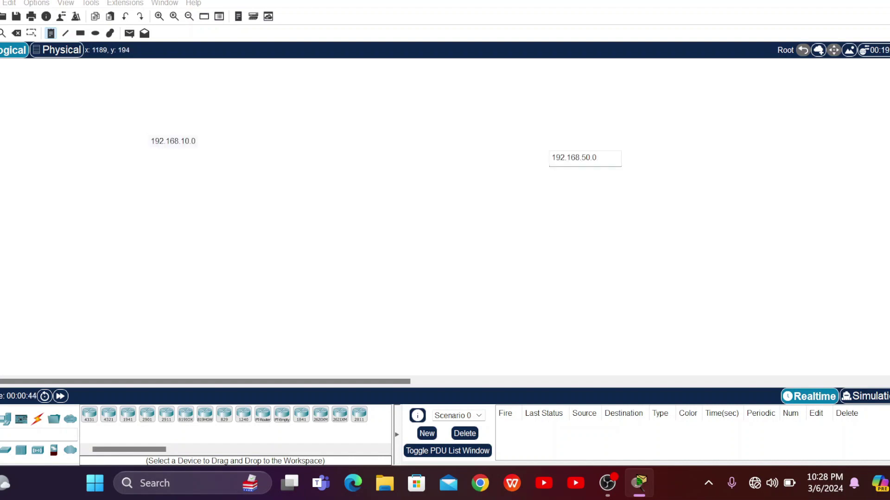
pyautogui.click(422, 171)
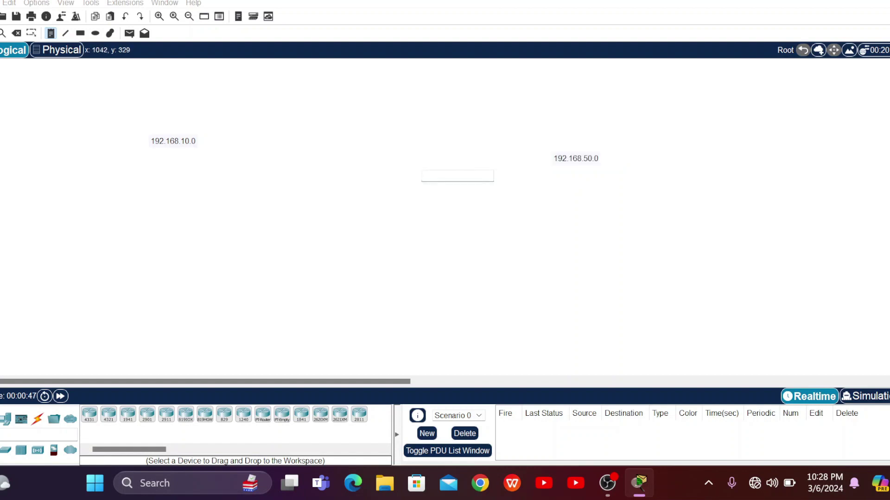
pyautogui.press('Escape')
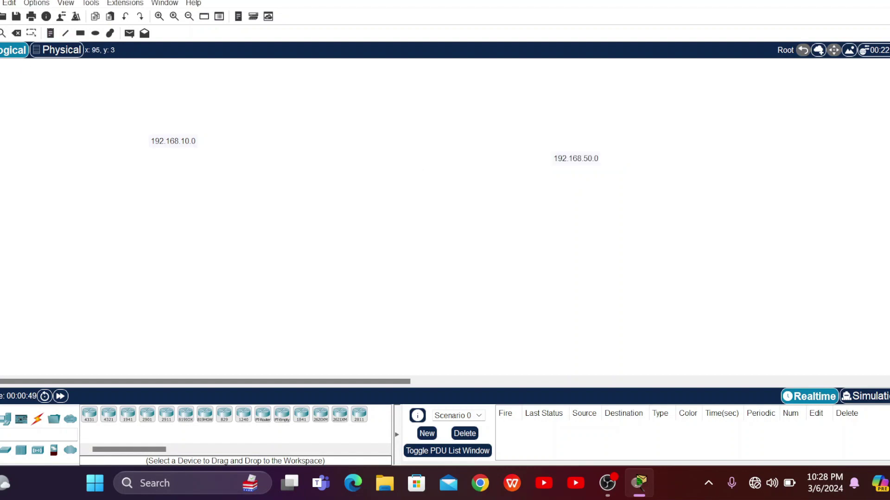
# Place two 2950-24 switches in the workspace, one below each network address note.
pyautogui.click(6, 452)
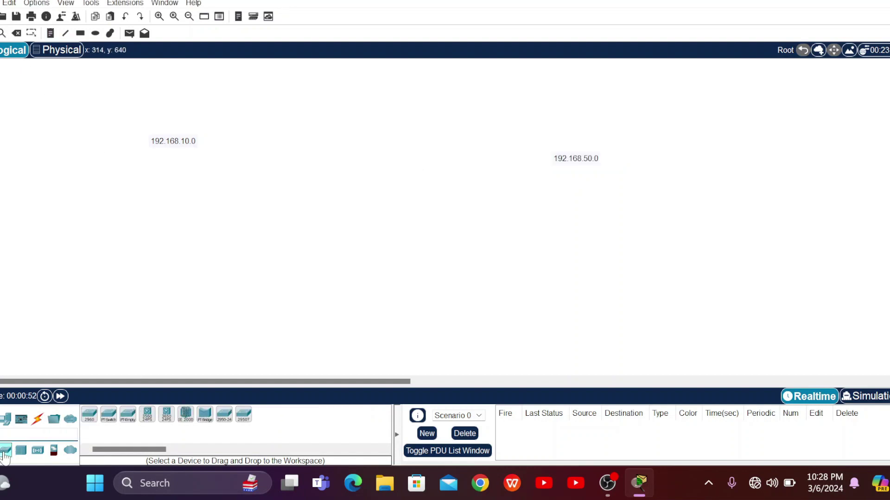
pyautogui.click(224, 415)
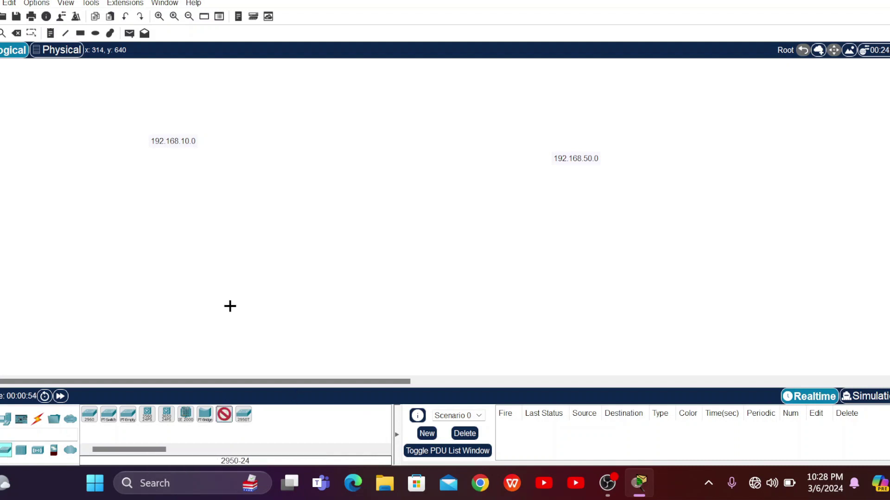
pyautogui.click(236, 237)
pyautogui.click(526, 244)
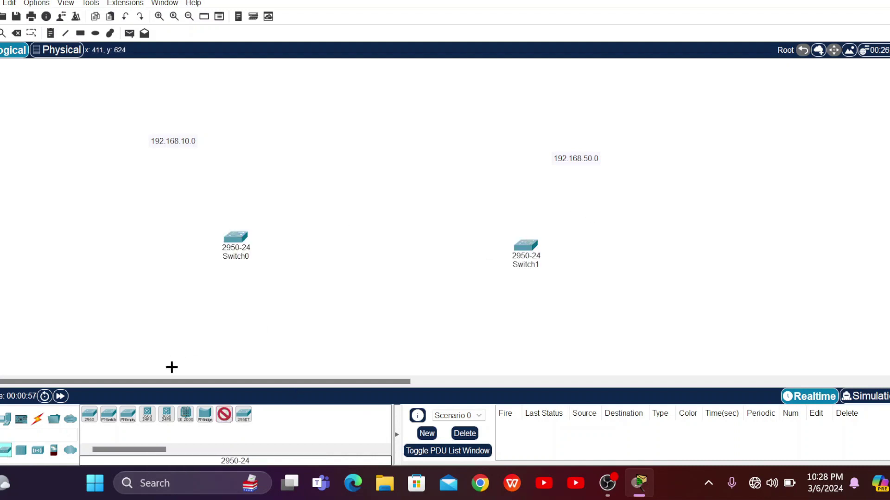
# Add six PC-PT computers: three in a column left of Switch0 and three in a column right of Switch1.
pyautogui.click(5, 420)
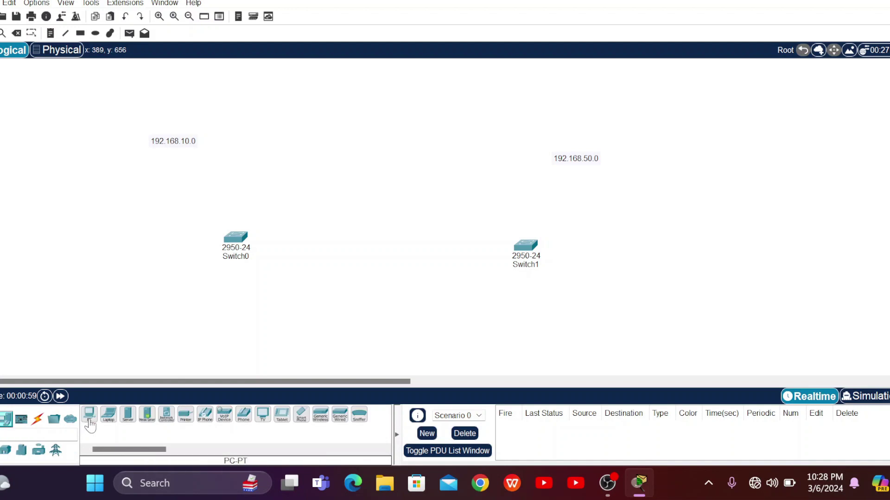
pyautogui.click(89, 415)
pyautogui.click(83, 166)
pyautogui.click(87, 222)
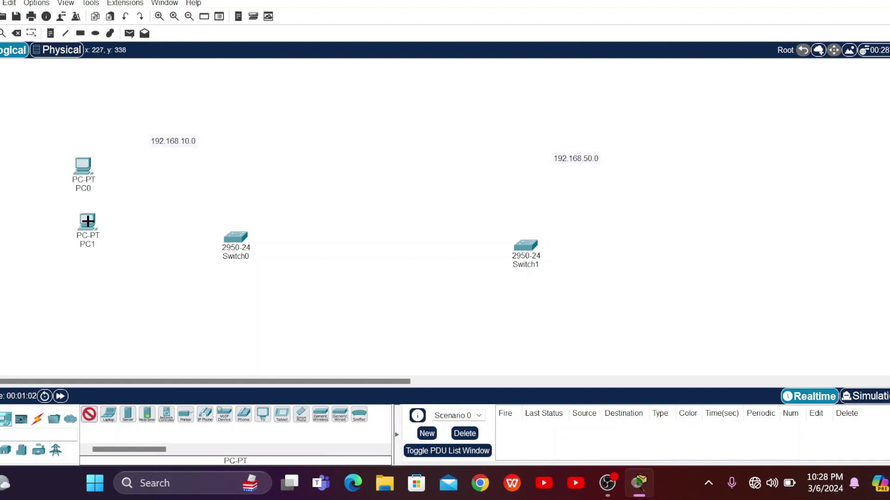
pyautogui.click(92, 278)
pyautogui.click(623, 171)
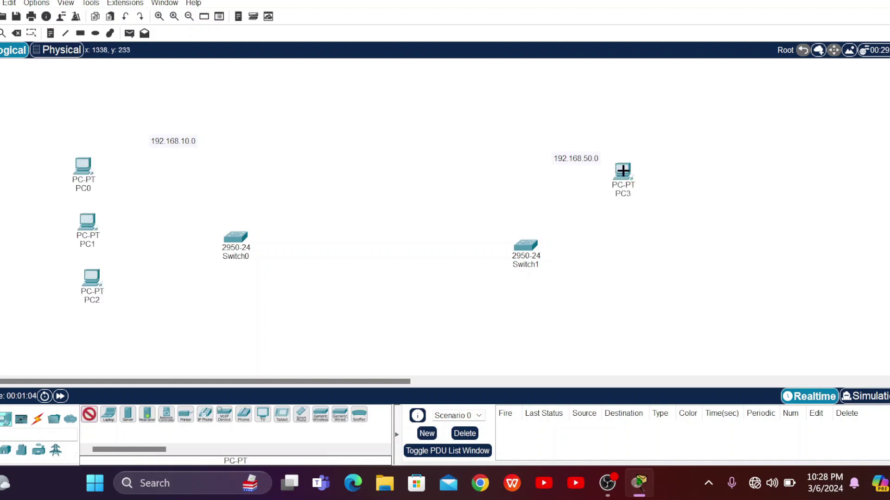
pyautogui.click(631, 227)
pyautogui.click(632, 308)
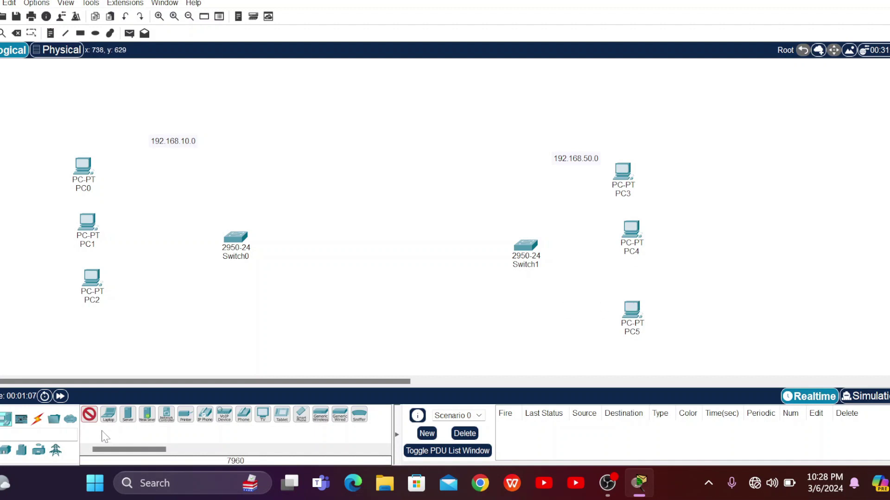
# Connect PC0, PC1 and PC2 to Switch0 using the automatically chosen connection type.
pyautogui.click(38, 419)
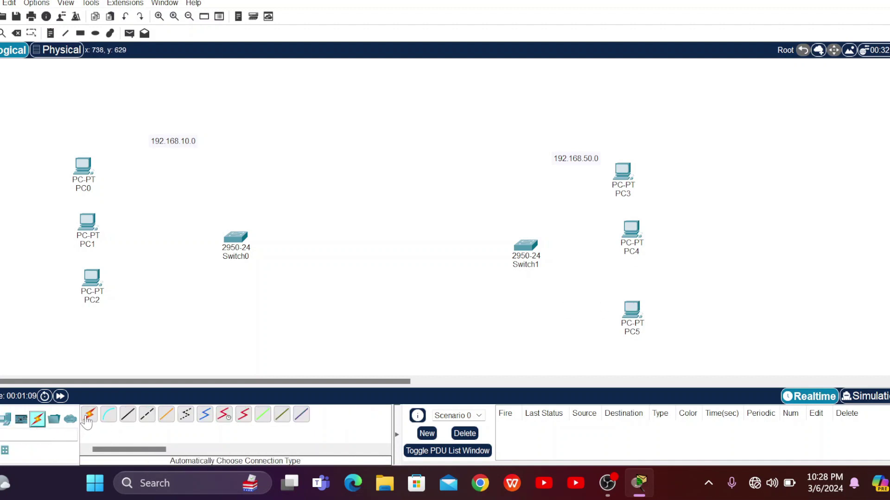
pyautogui.click(89, 414)
pyautogui.click(88, 176)
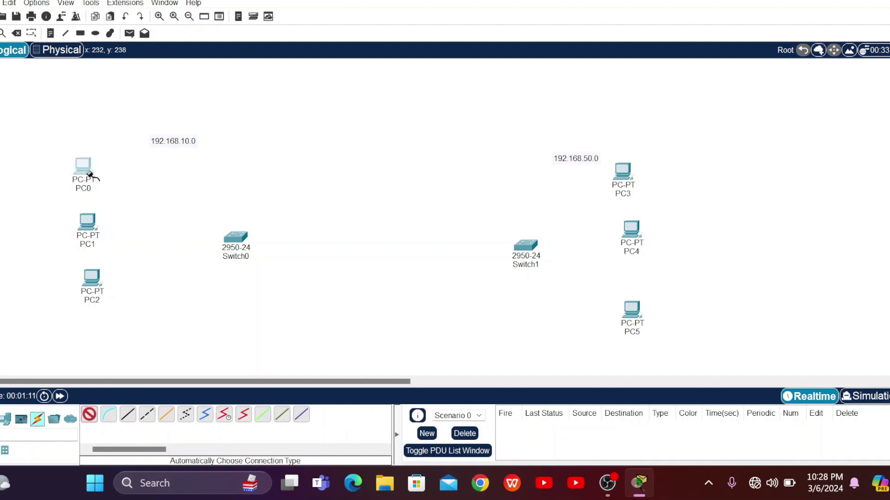
pyautogui.click(234, 237)
pyautogui.click(97, 226)
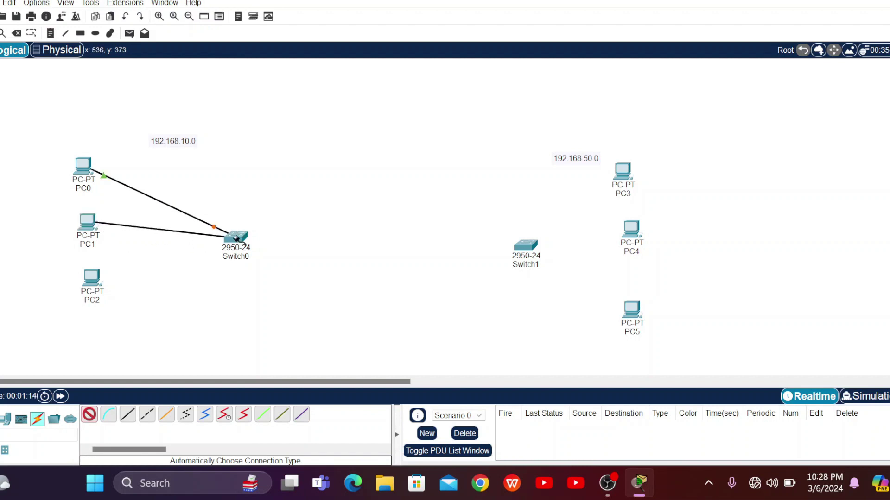
pyautogui.click(234, 238)
pyautogui.click(235, 237)
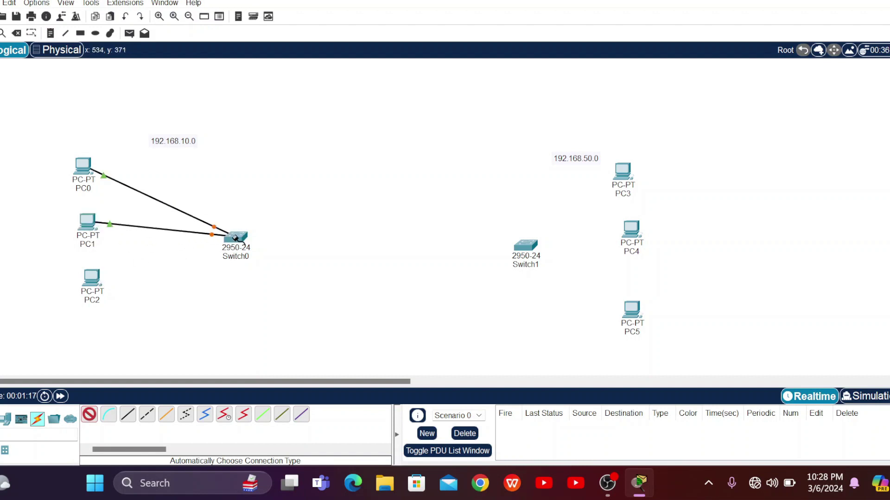
pyautogui.click(95, 281)
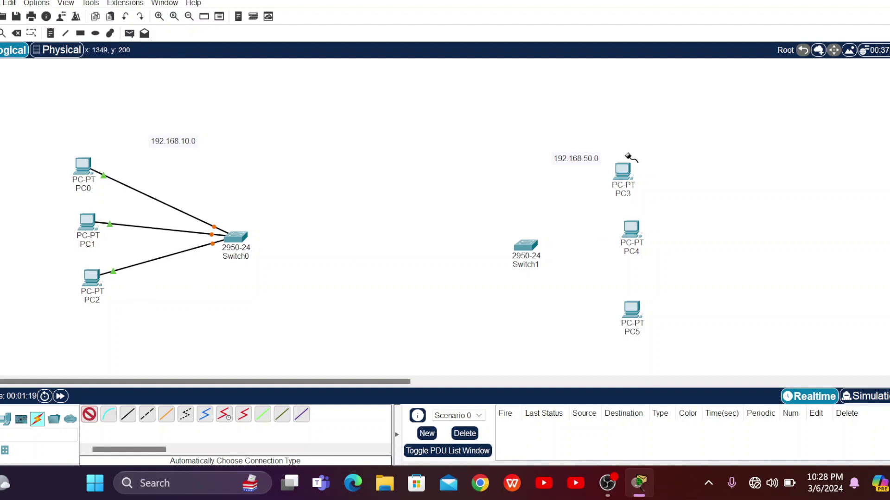
# Connect PC3, PC4 and PC5 to Switch1 with automatic connections, and leave the connection tool.
pyautogui.click(622, 172)
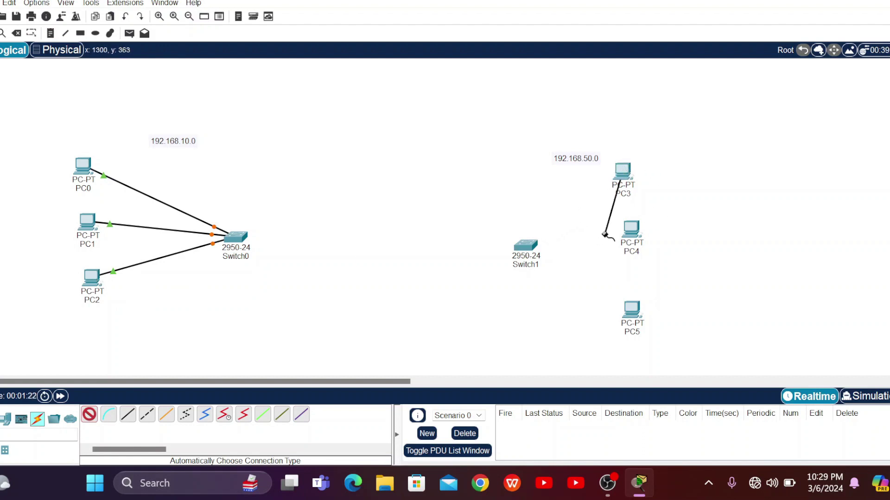
pyautogui.click(526, 244)
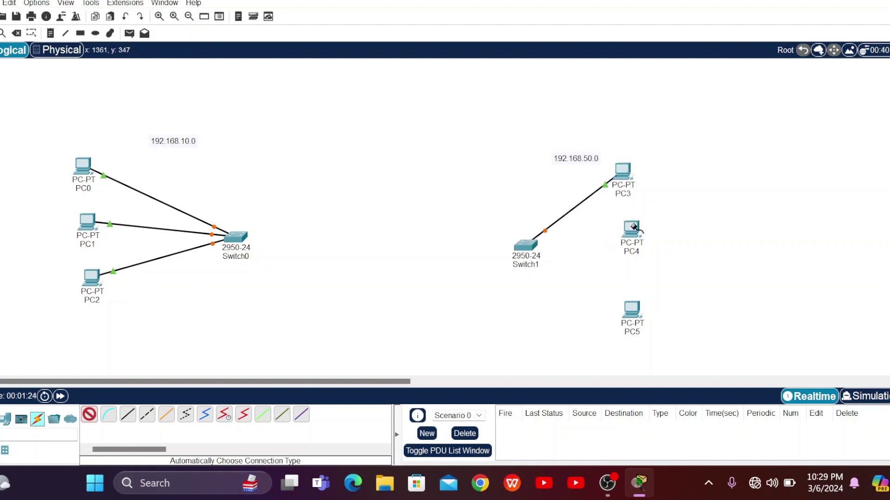
pyautogui.click(633, 227)
pyautogui.click(526, 244)
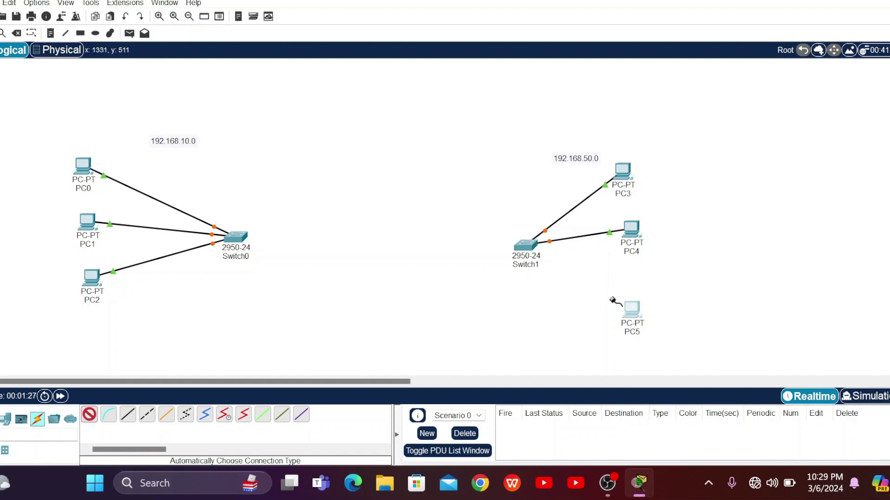
pyautogui.click(629, 311)
pyautogui.click(505, 250)
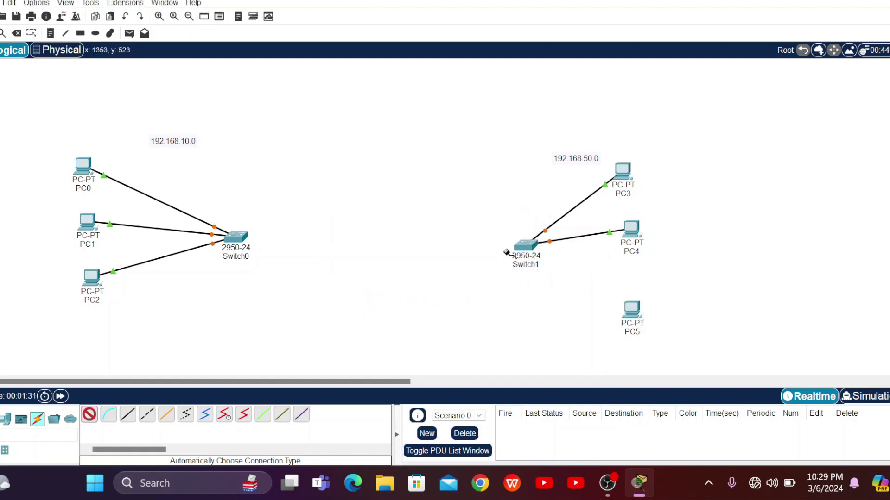
pyautogui.click(508, 252)
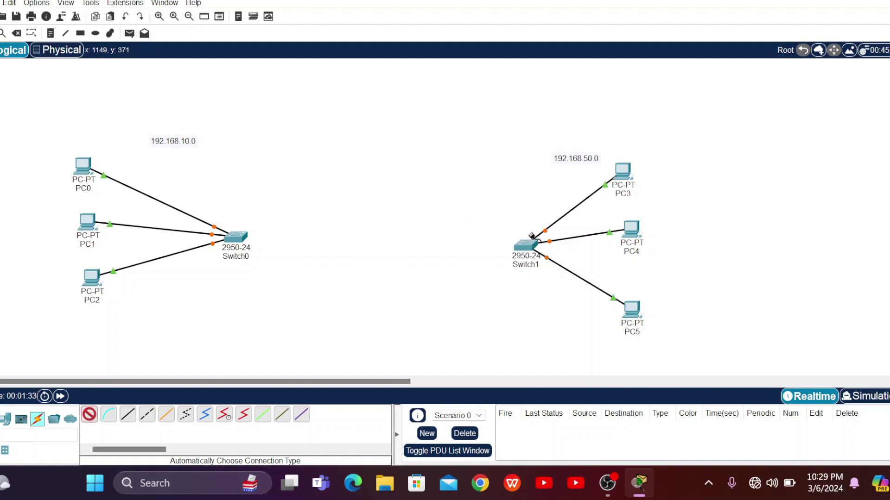
pyautogui.click(91, 415)
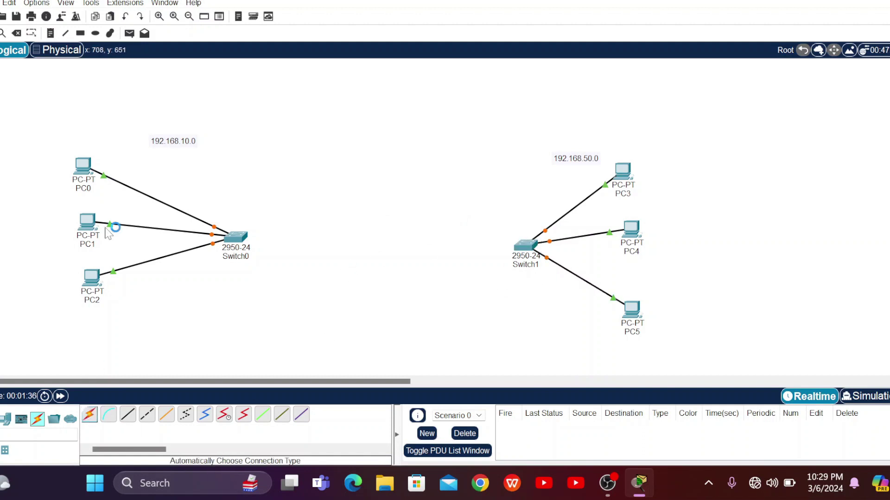
# Give PC0's FastEthernet0 interface the static IPv4 address 192.168.10.5 with subnet mask 255.255.255.0, and close its configuration.
pyautogui.click(79, 172)
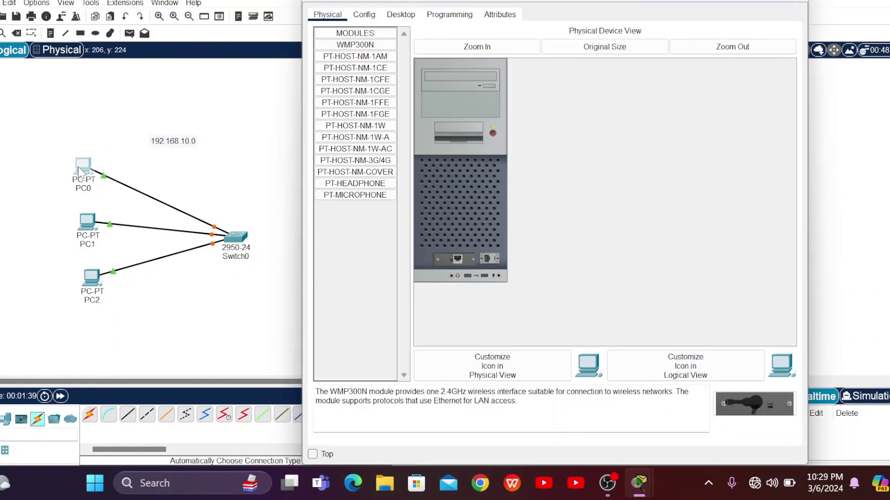
pyautogui.click(374, 17)
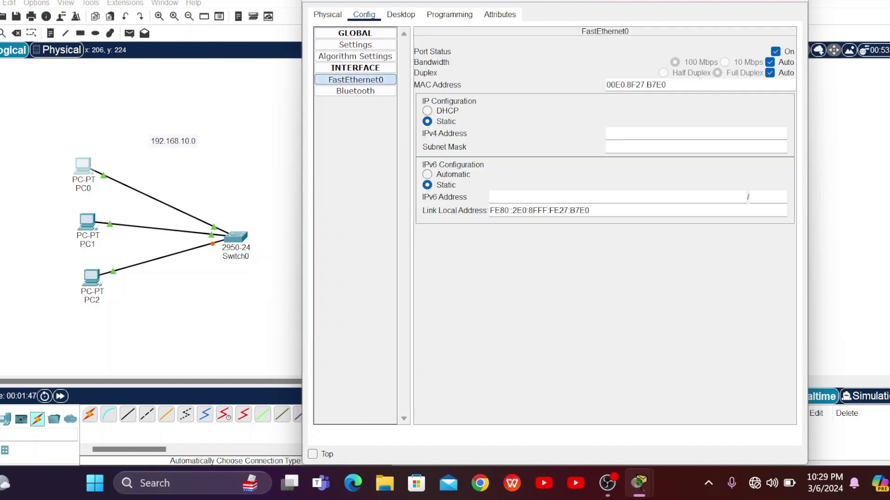
pyautogui.write('192.168.10.0')
pyautogui.press('Tab')
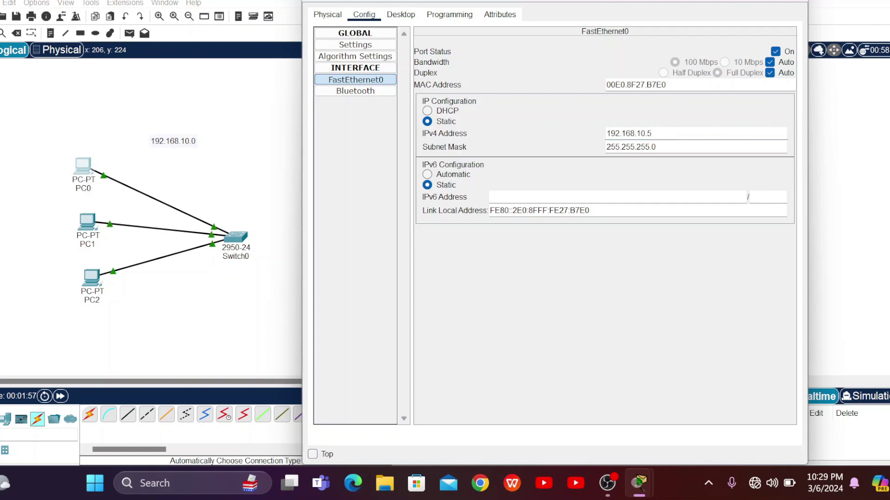
pyautogui.click(791, 2)
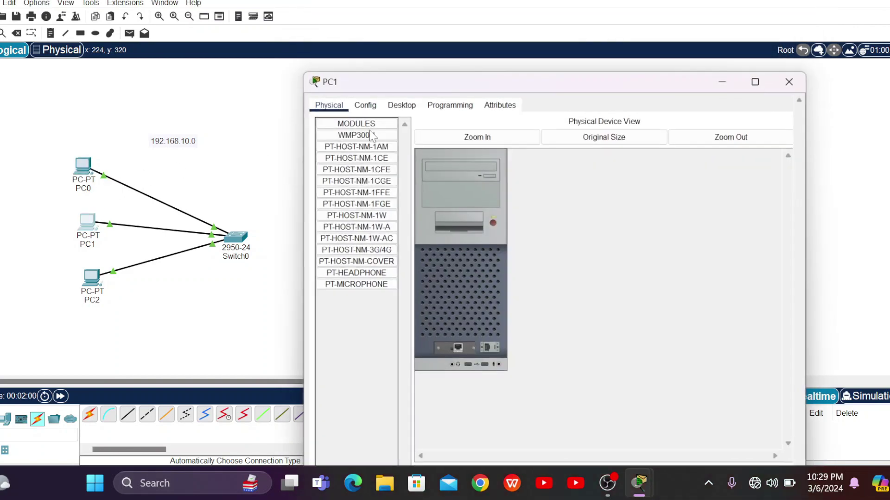
# Give PC1's FastEthernet0 interface the static IPv4 address 192.168.10.6 with subnet mask 255.255.255.0.
pyautogui.click(371, 105)
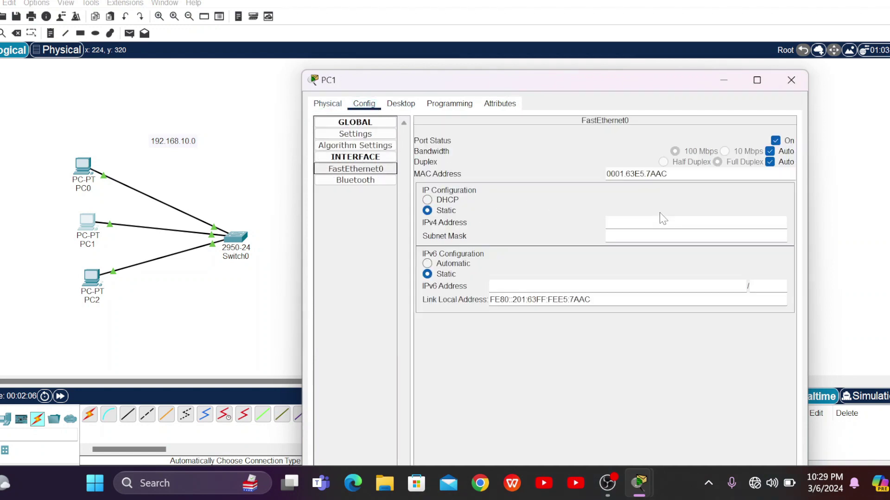
pyautogui.click(661, 223)
pyautogui.write('192.168.10.0')
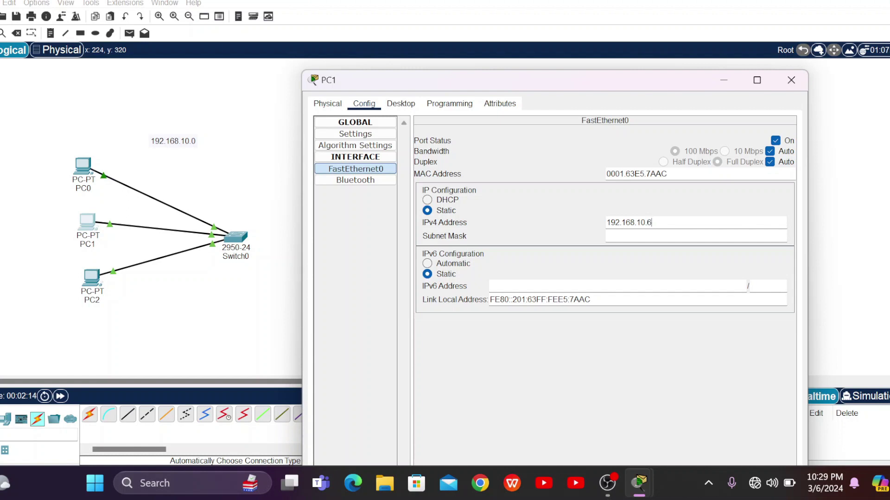
pyautogui.press('Tab')
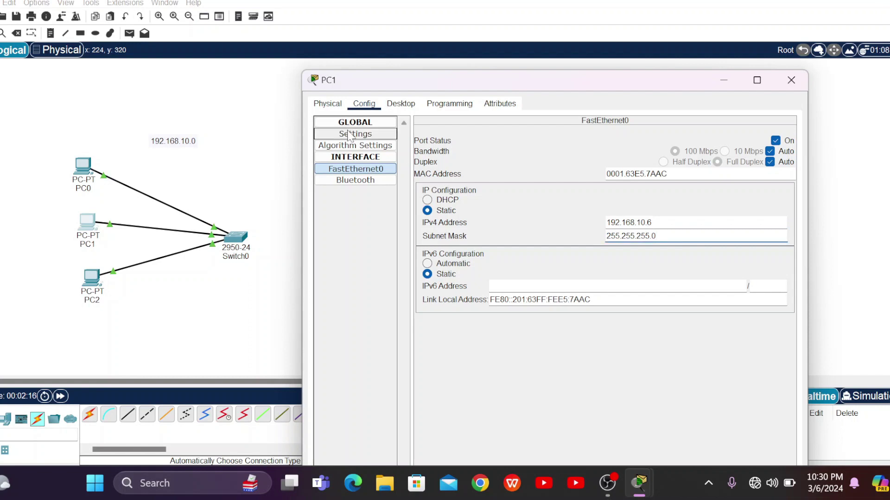
# Set PC1's IPv4 default gateway to 192.168.10.1 and close its configuration.
pyautogui.click(355, 134)
pyautogui.click(556, 225)
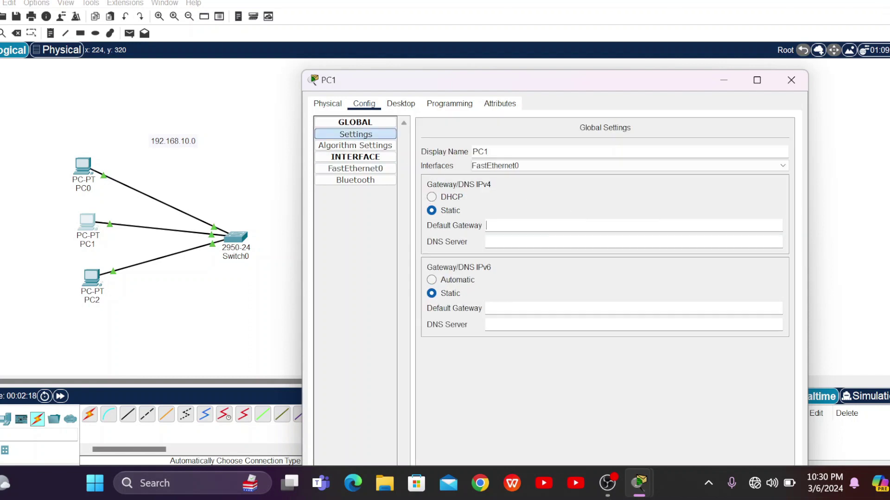
pyautogui.write('192.168.10.0')
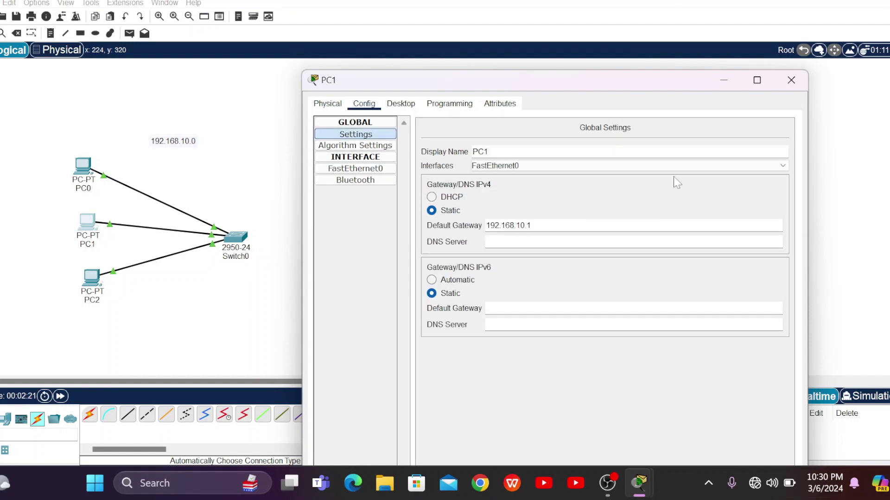
pyautogui.click(791, 81)
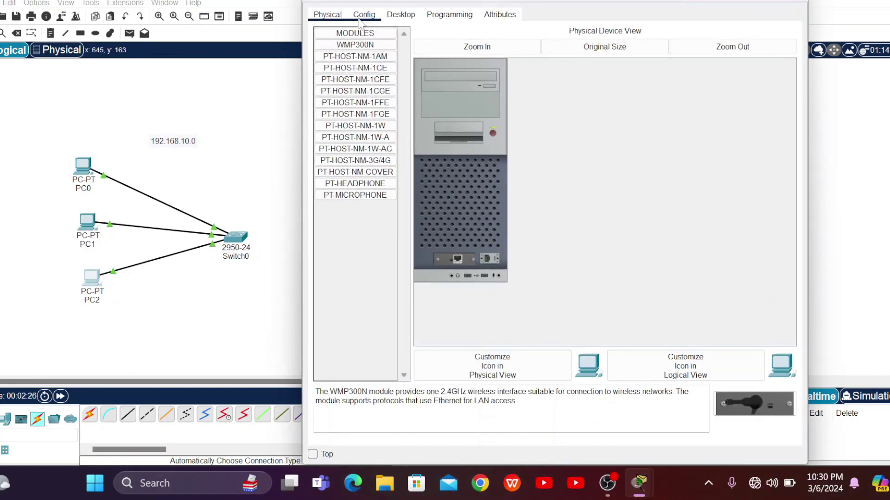
# Enter 192.168.10.0 as the IPv4 default gateway in PC2's global settings.
pyautogui.click(363, 15)
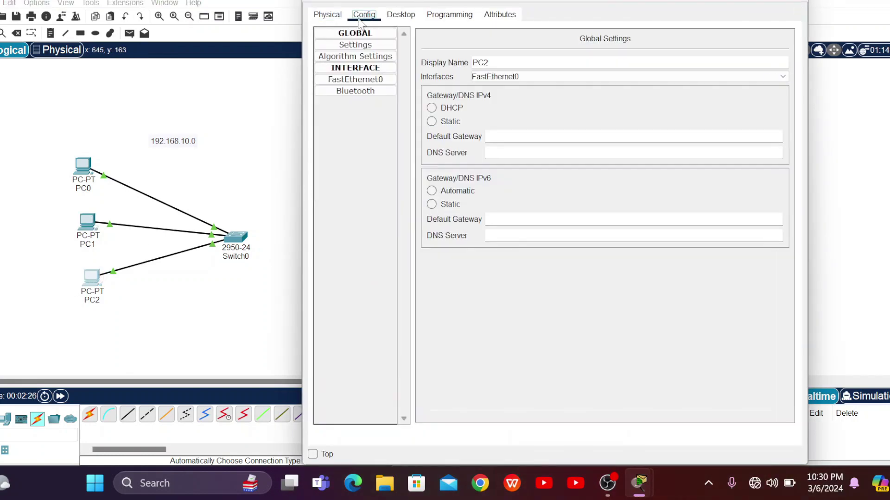
pyautogui.click(523, 136)
pyautogui.write('192.168.10.0')
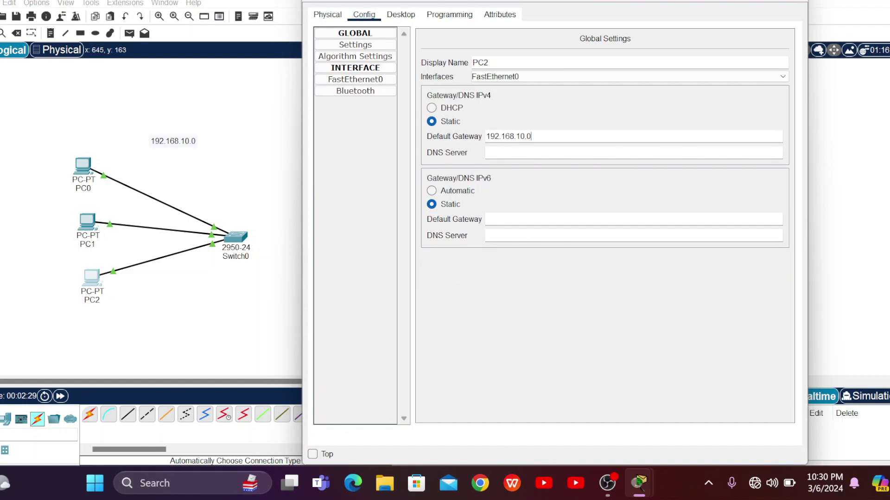
# Give PC2's FastEthernet0 interface the static IPv4 address 192.168.10.8 with subnet mask 255.255.255.0, and close its configuration.
pyautogui.click(353, 80)
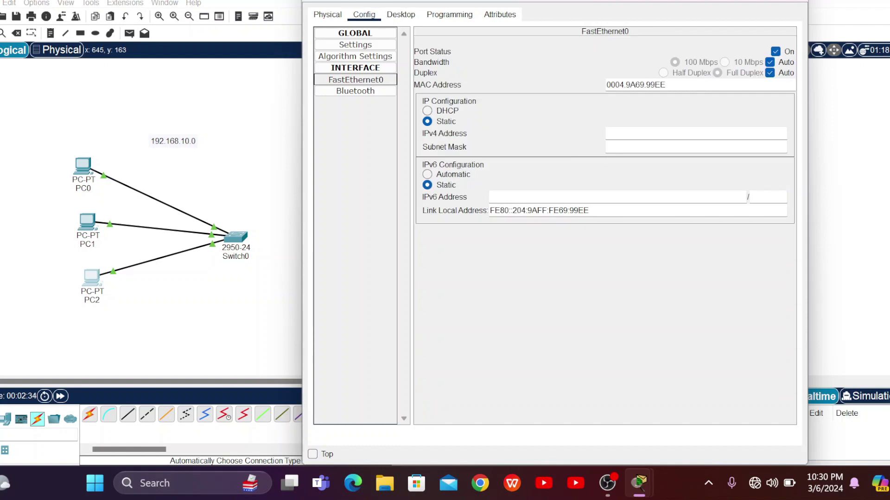
pyautogui.click(648, 134)
pyautogui.write('192.168.10.0')
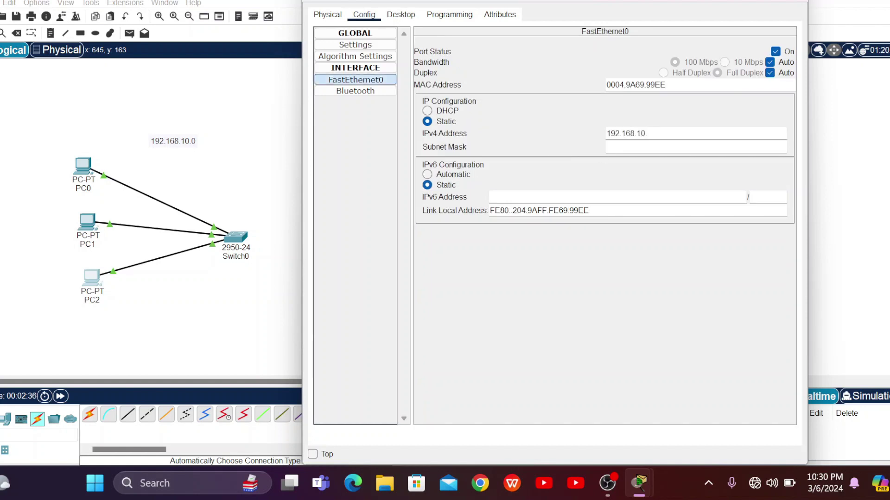
pyautogui.press('Tab')
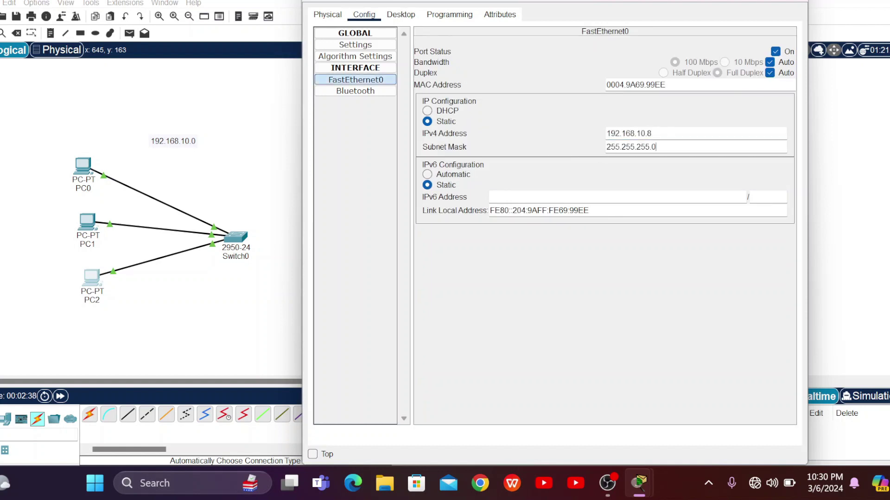
pyautogui.click(802, 4)
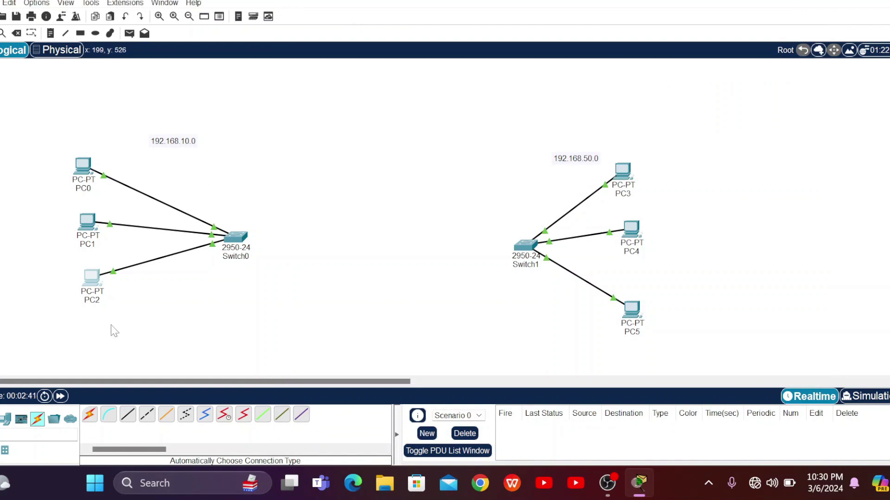
# Test connectivity within the 192.168.10.0 LAN by sending a simple PDU from PC2 to PC0.
pyautogui.click(129, 34)
pyautogui.click(91, 277)
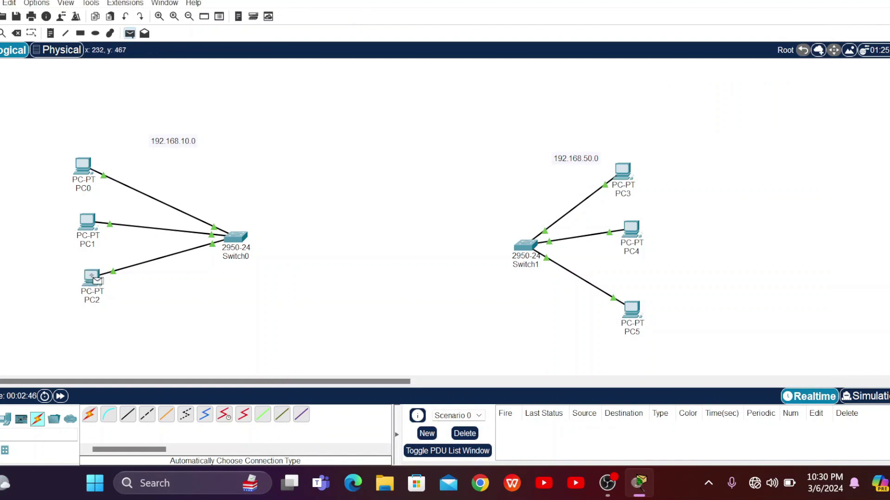
pyautogui.click(72, 169)
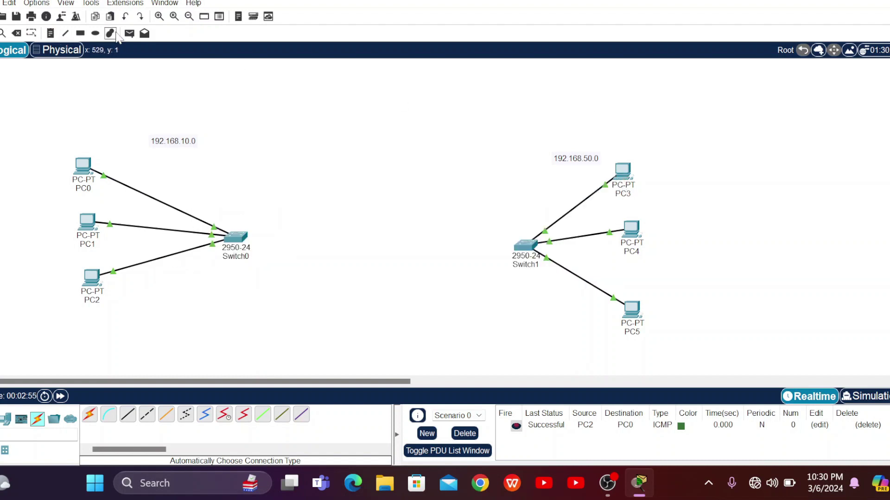
# Give PC3's FastEthernet0 interface the static IPv4 address 192.168.50.5 with subnet mask 255.255.255.0.
pyautogui.click(622, 172)
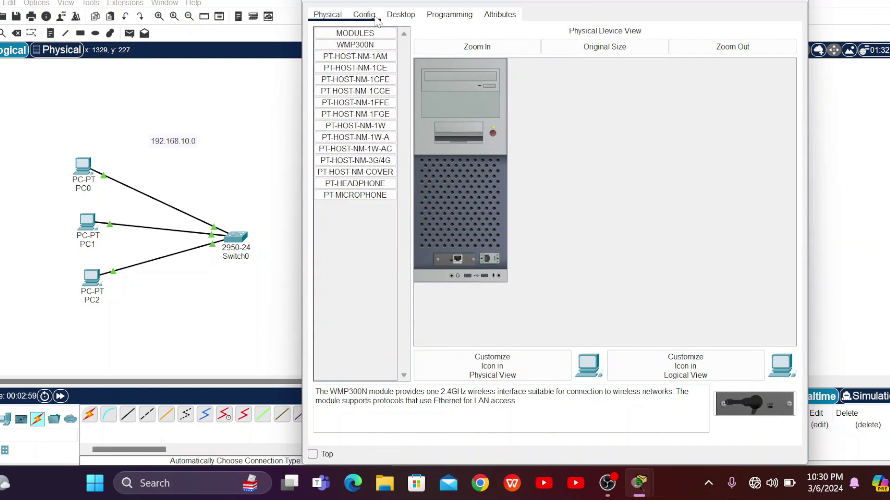
pyautogui.click(375, 18)
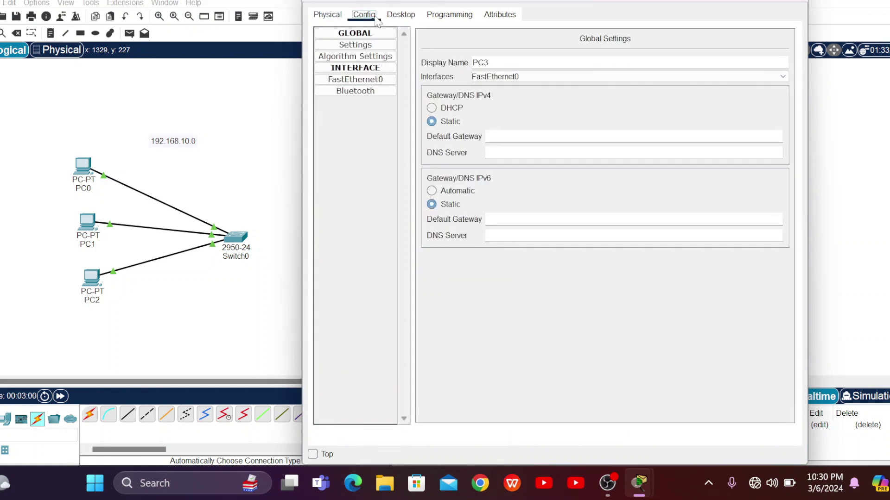
pyautogui.click(370, 80)
pyautogui.write('192.168.10.0')
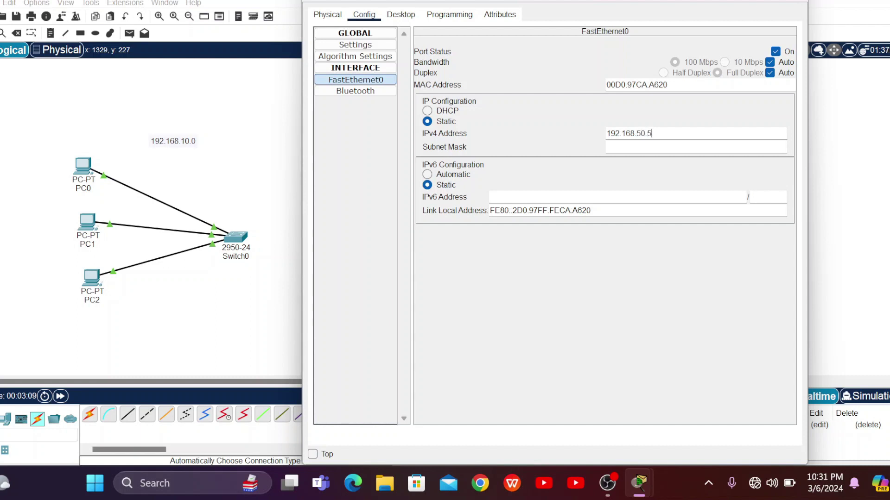
pyautogui.click(657, 147)
# Reuse PC3's interface address to set its IPv4 default gateway to 192.168.50.1, and close its configuration.
pyautogui.doubleClick(649, 133)
pyautogui.hotkey('ctrl', 'a')
pyautogui.hotkey('ctrl', 'c')
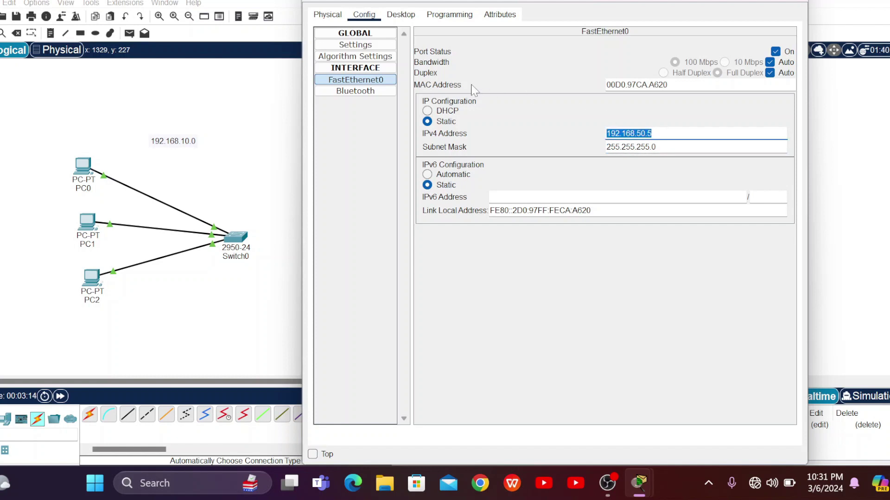
pyautogui.click(371, 45)
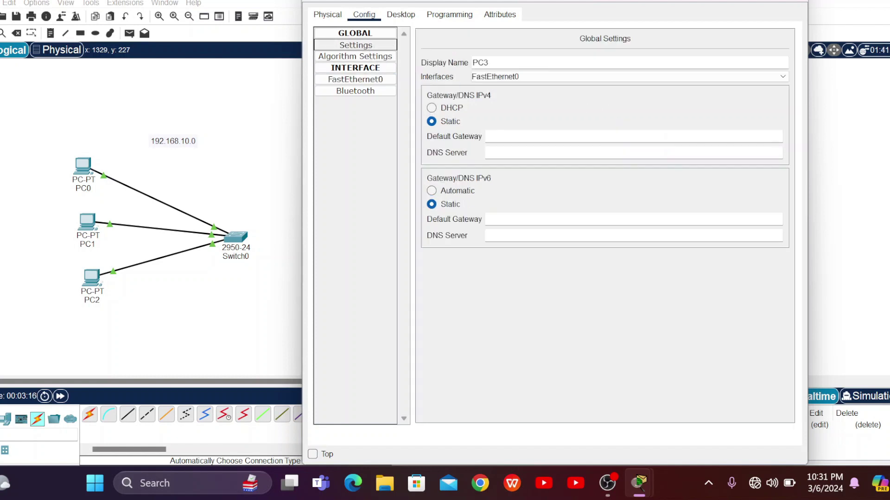
pyautogui.click(633, 136)
pyautogui.hotkey('ctrl', 'v')
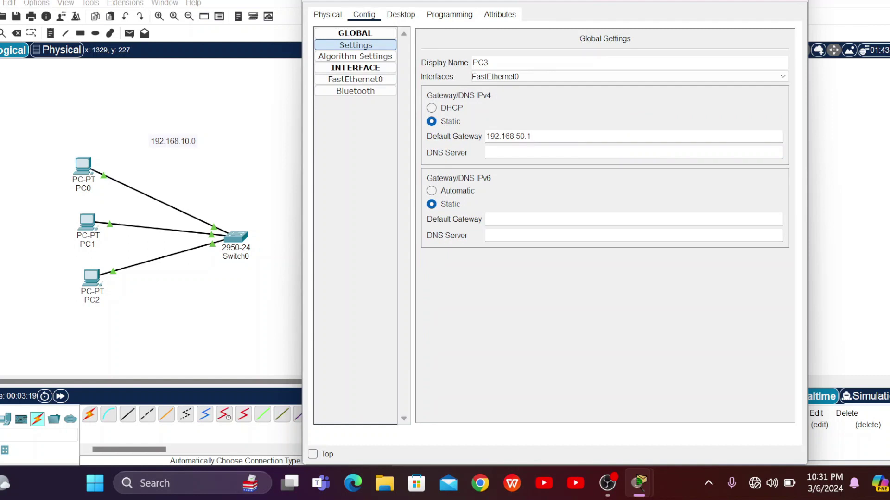
pyautogui.click(784, 1)
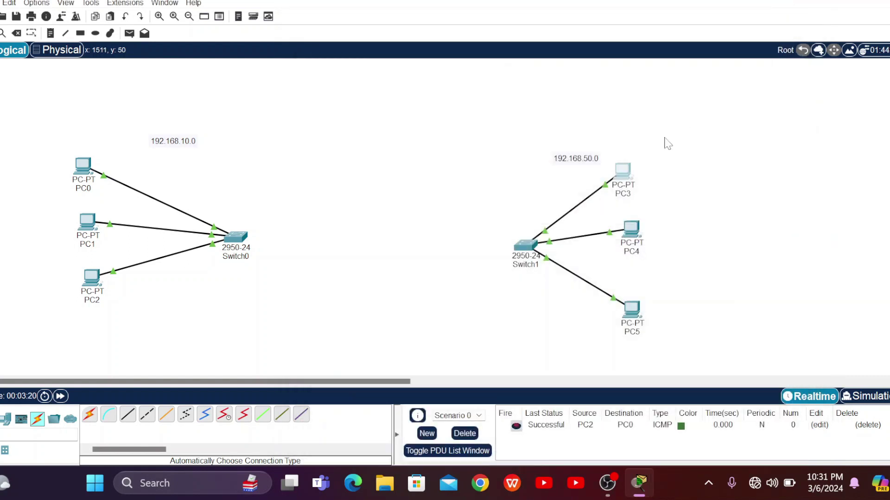
# Set PC4's default gateway to 192.168.50.1 and give its FastEthernet0 interface a static IPv4 address on the 192.168.50.0 network.
pyautogui.click(633, 228)
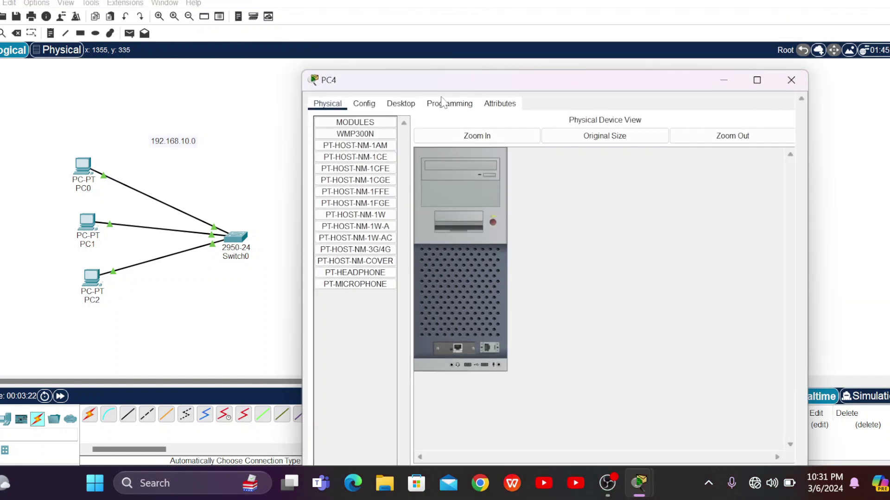
pyautogui.click(364, 103)
pyautogui.write('192.168.50.1')
pyautogui.click(355, 169)
pyautogui.click(635, 222)
pyautogui.write('192.168.50.5')
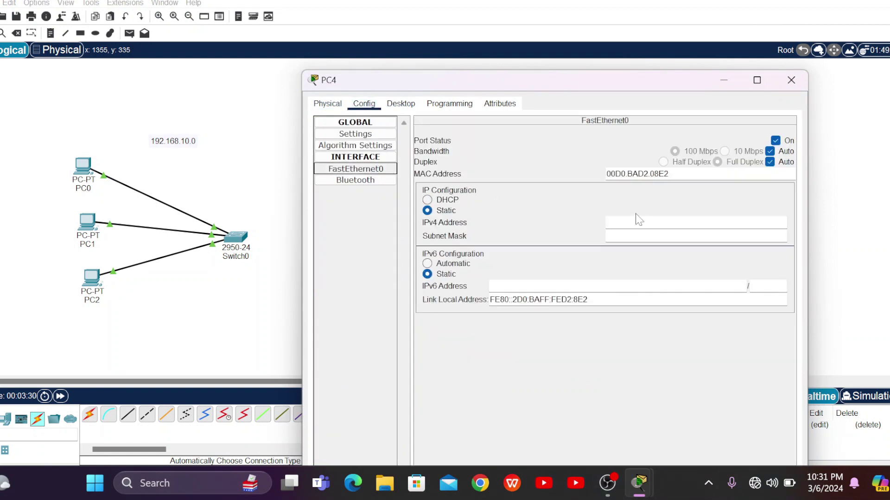
pyautogui.click(791, 80)
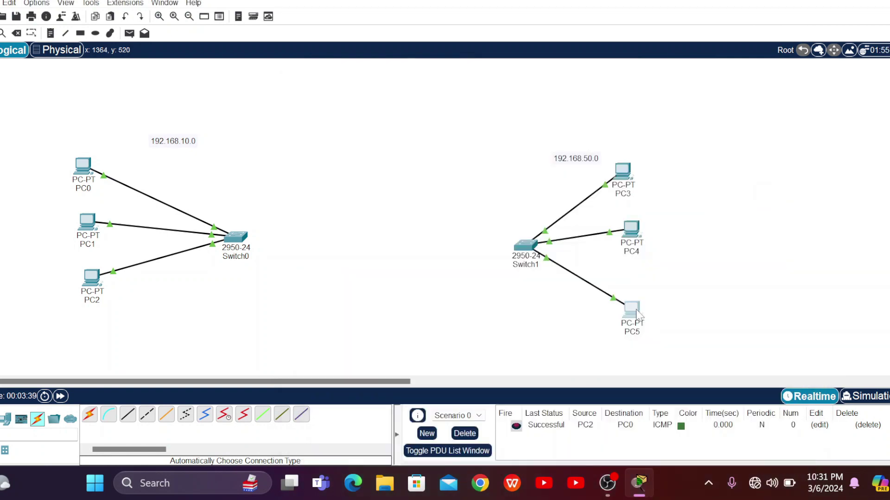
# Set PC5's IPv4 default gateway to 192.168.50.1 in its global settings.
pyautogui.click(632, 314)
pyautogui.click(514, 137)
pyautogui.write('192.168.50.1')
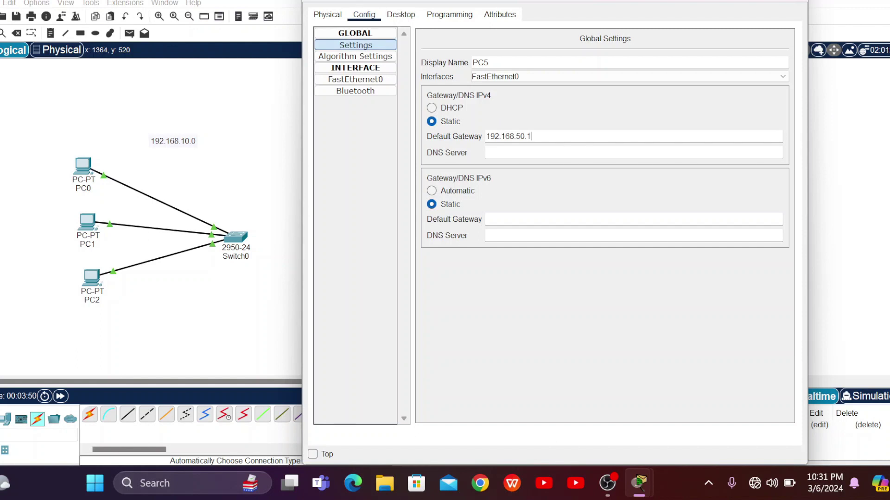
# Give PC5's FastEthernet0 interface the static IPv4 address 192.168.50.8 with subnet mask 255.255.255.0, and close its configuration.
pyautogui.click(355, 79)
pyautogui.click(648, 133)
pyautogui.write('192.168.50.5')
pyautogui.press('BackSpace')
pyautogui.write('8')
pyautogui.press('Tab')
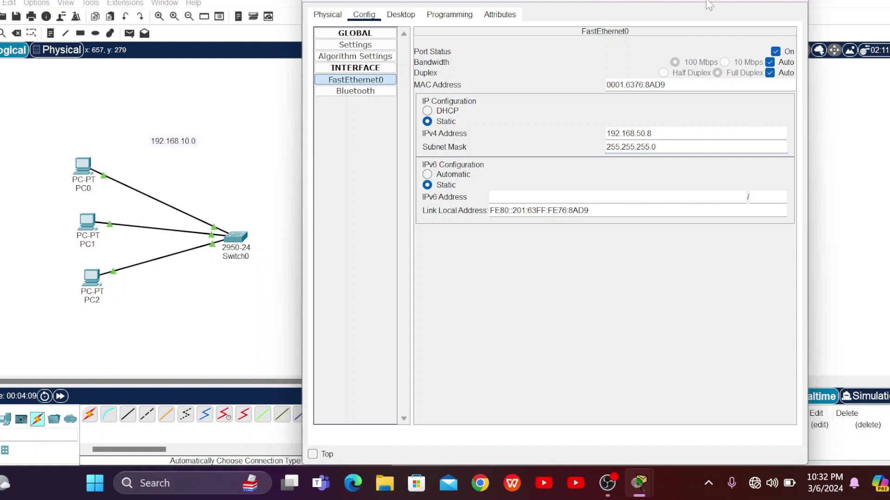
pyautogui.click(794, 2)
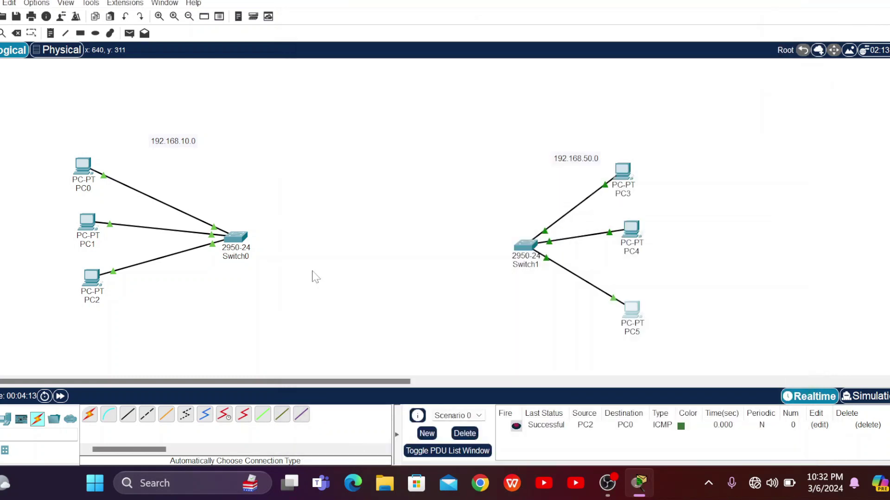
# Send a simple PDU from PC1 to PC2 to test the link, and delete the scenario's PDUs.
pyautogui.click(129, 33)
pyautogui.click(87, 222)
pyautogui.click(92, 276)
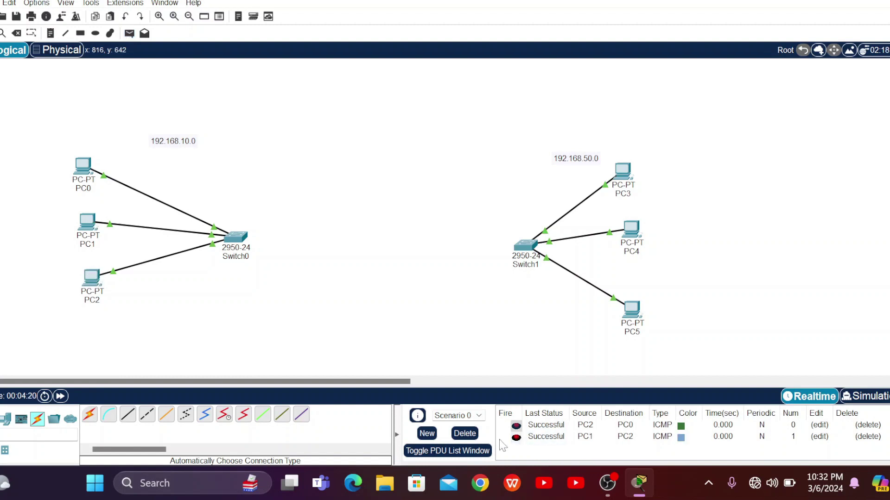
pyautogui.click(464, 433)
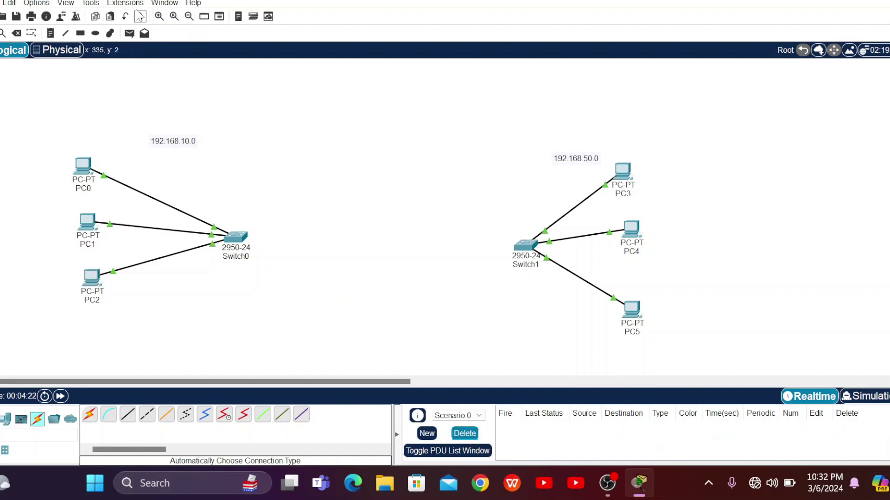
# Test connectivity within the 192.168.50.0 LAN by sending a simple PDU from PC3 to PC5.
pyautogui.click(129, 33)
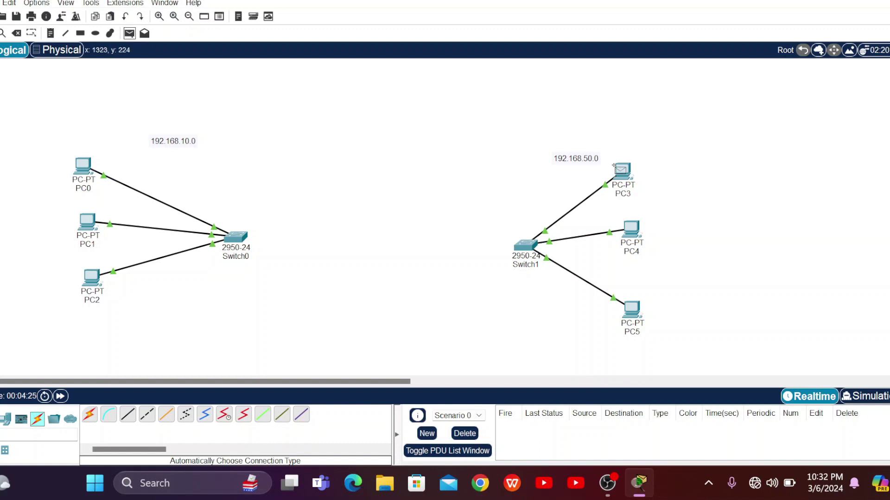
pyautogui.click(622, 171)
pyautogui.click(632, 308)
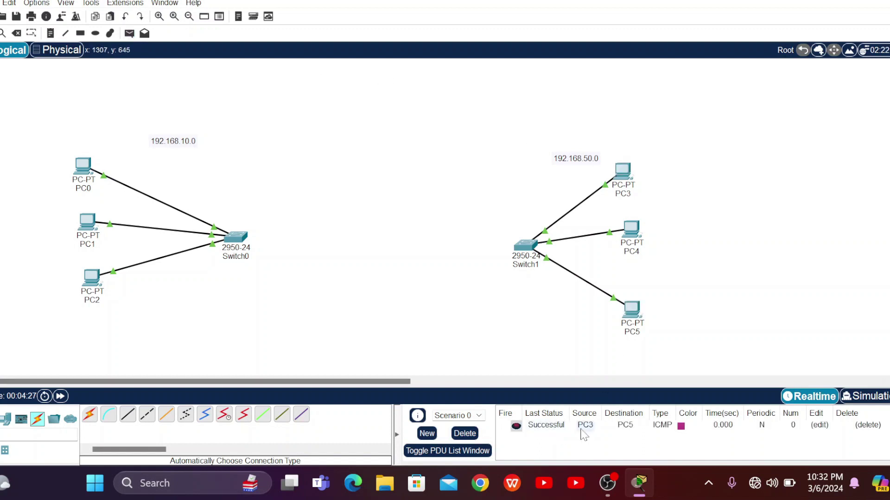
# Connect Switch0 to Switch1 with an automatically chosen cable type.
pyautogui.click(90, 415)
pyautogui.click(236, 238)
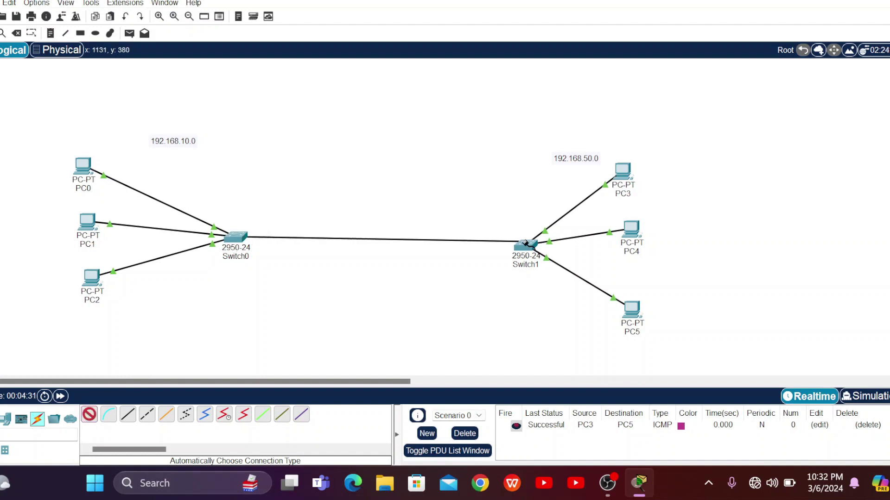
pyautogui.click(529, 246)
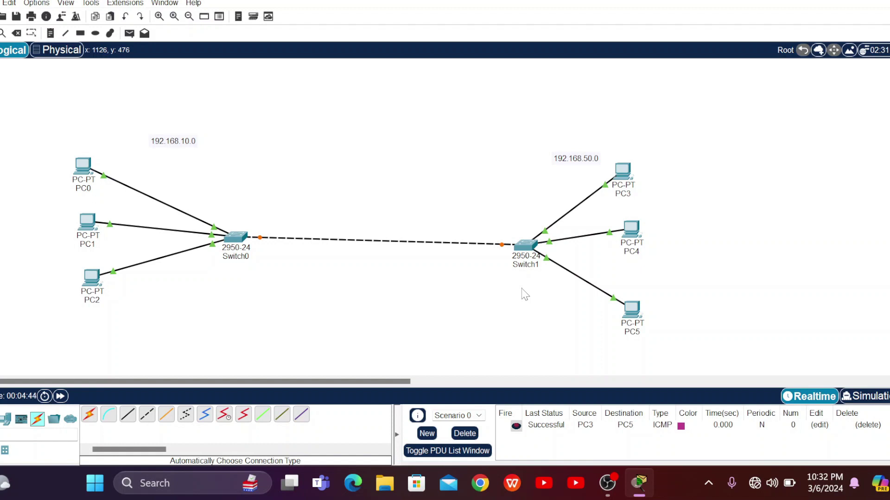
pyautogui.scroll(5, 550, 240)
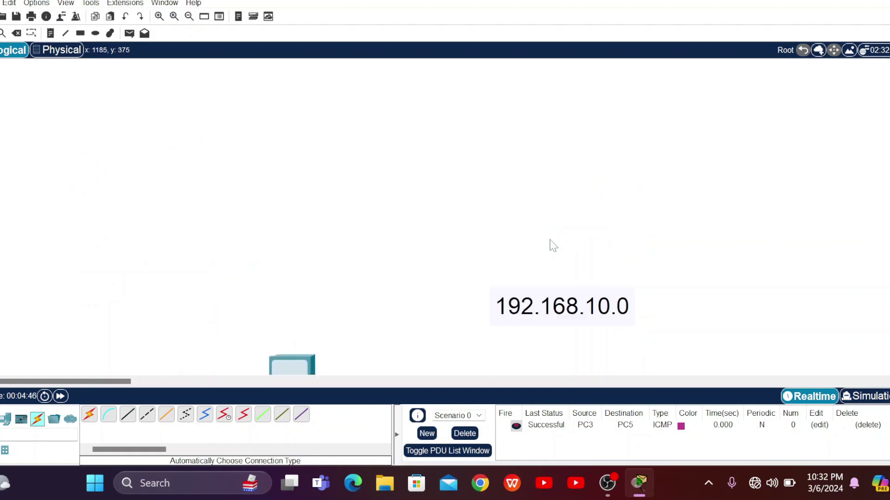
pyautogui.scroll(-2, 552, 245)
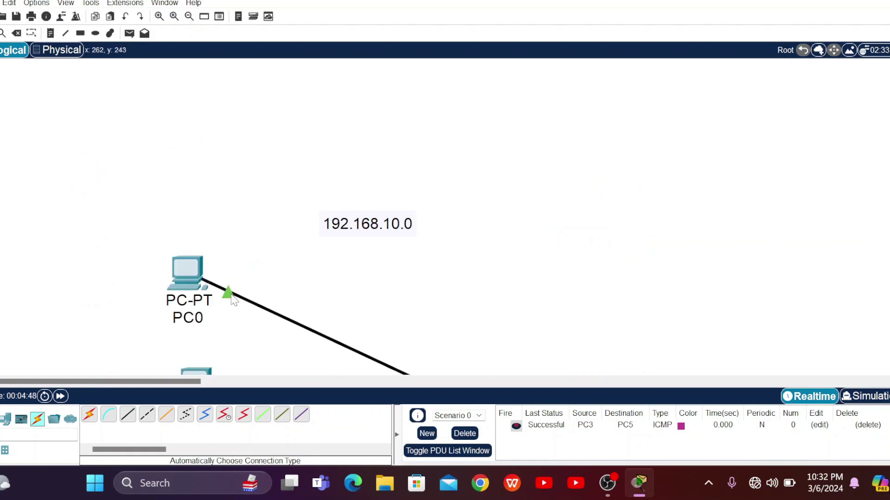
pyautogui.scroll(-3, 378, 261)
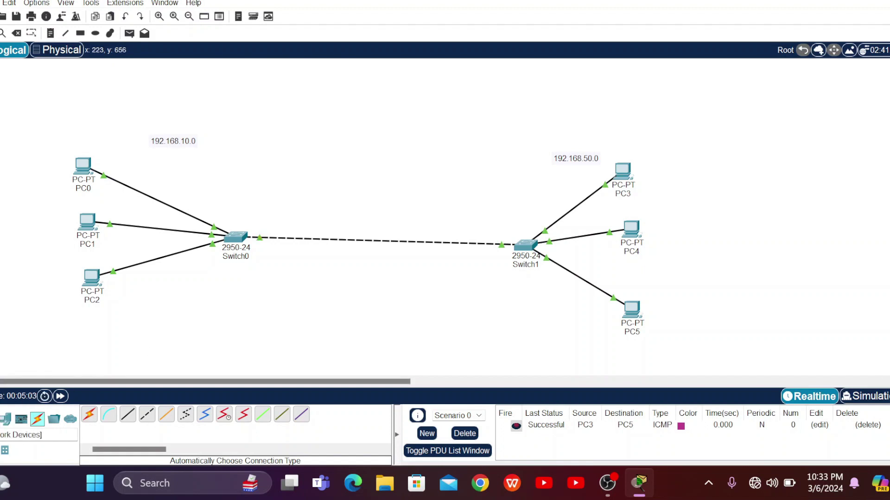
# Test communication between the two LANs by sending a simple PDU from PC0 to PC3.
pyautogui.click(0, 419)
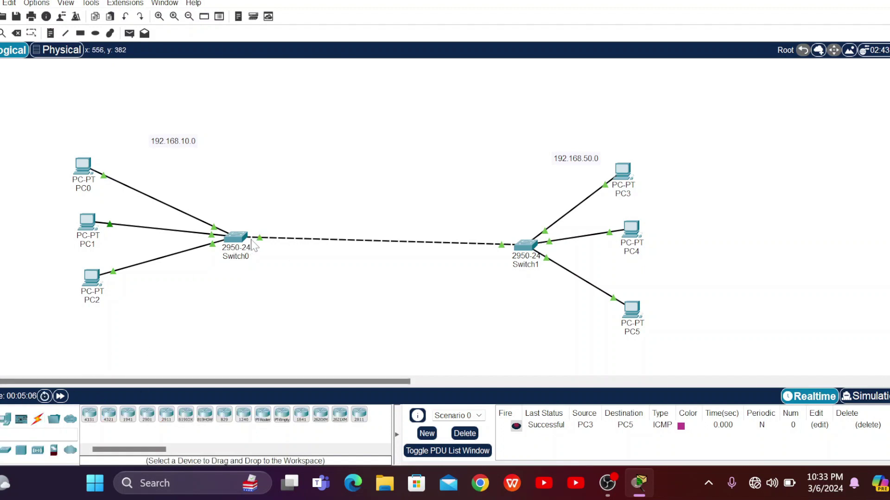
pyautogui.click(130, 34)
pyautogui.click(84, 165)
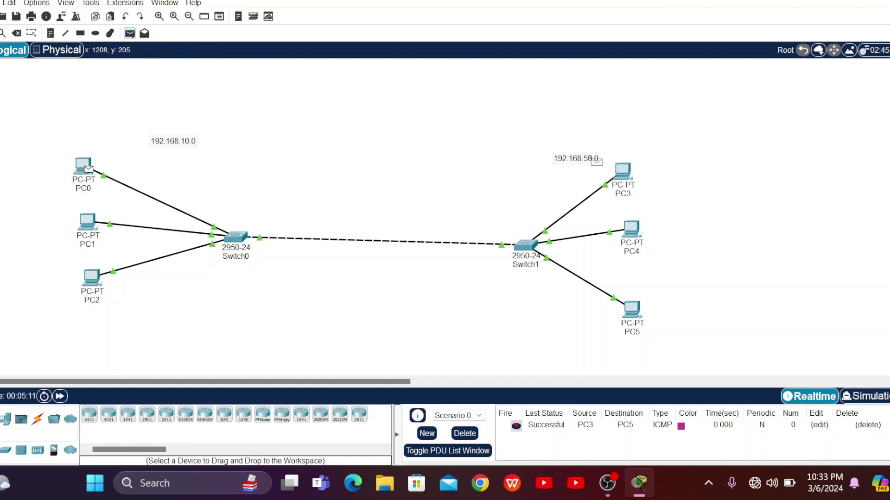
pyautogui.click(623, 172)
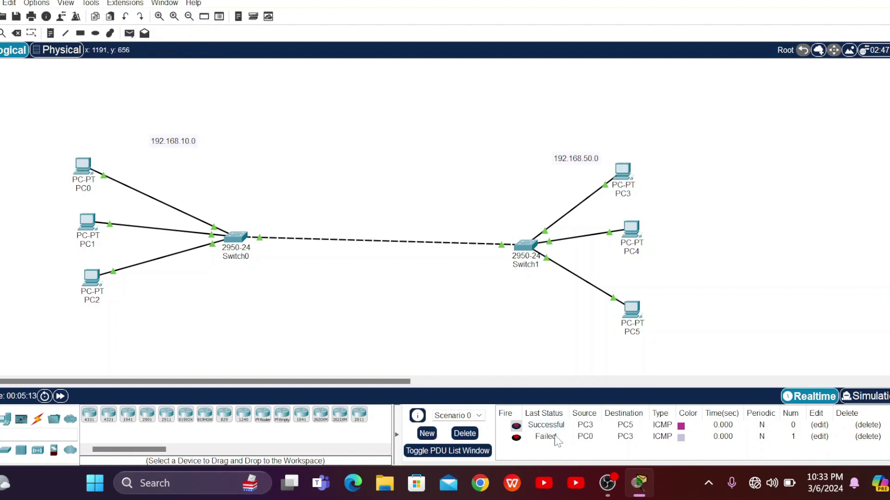
# Repeat the simple PDU test from PC0 to PC3, and clear the scenario's PDU list.
pyautogui.click(126, 34)
pyautogui.click(84, 166)
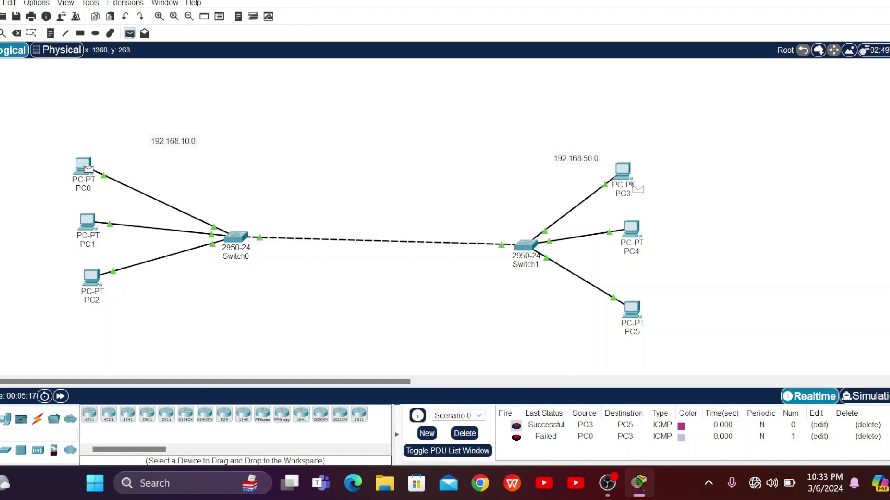
pyautogui.click(622, 171)
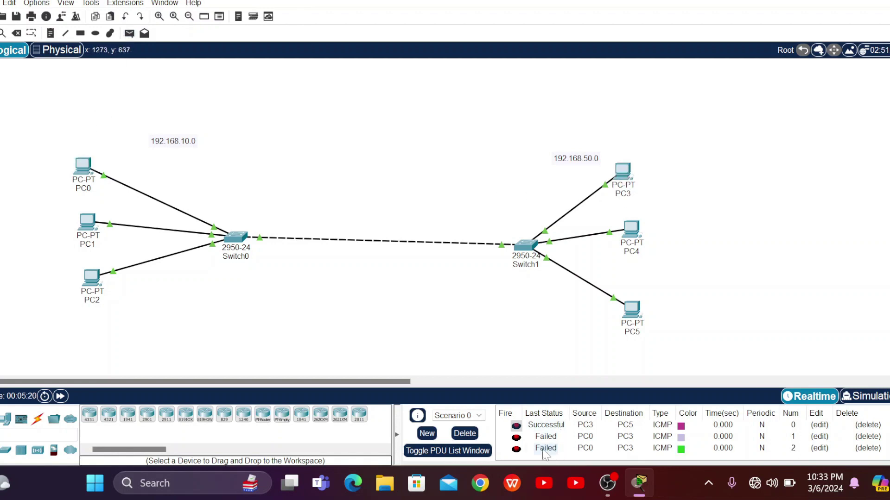
pyautogui.click(471, 435)
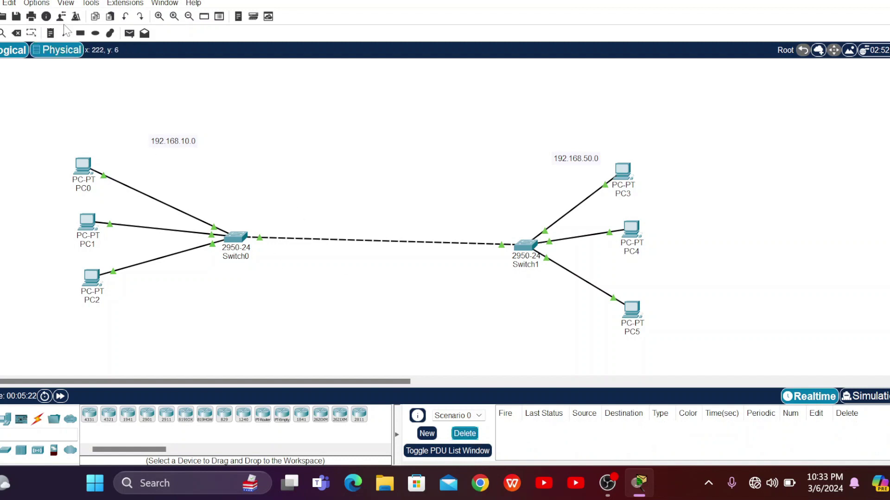
# Delete the cable linking Switch0 directly to Switch1.
pyautogui.click(16, 33)
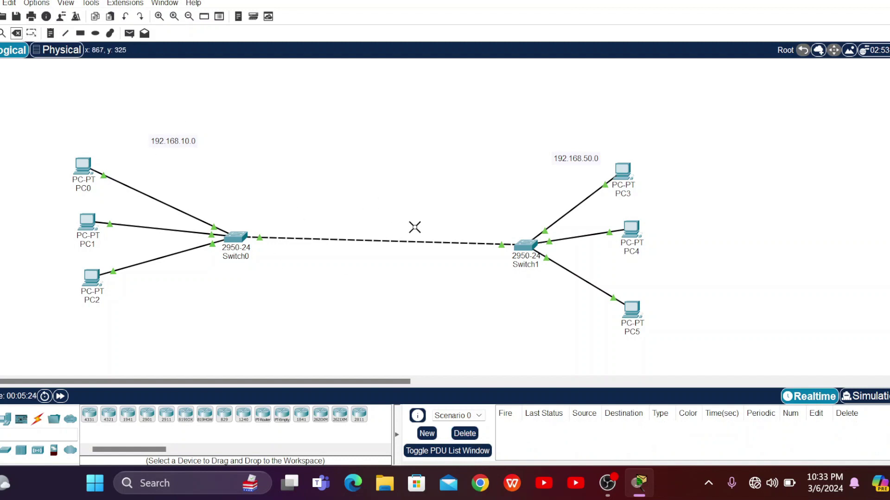
pyautogui.click(389, 243)
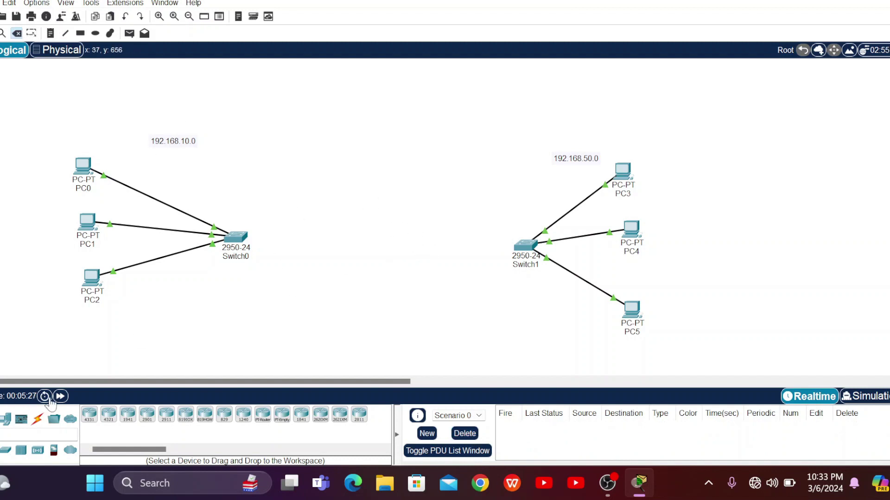
pyautogui.click(16, 33)
# Place an ISR4331 router between the two LANs, slightly above the level of the switches.
pyautogui.click(90, 416)
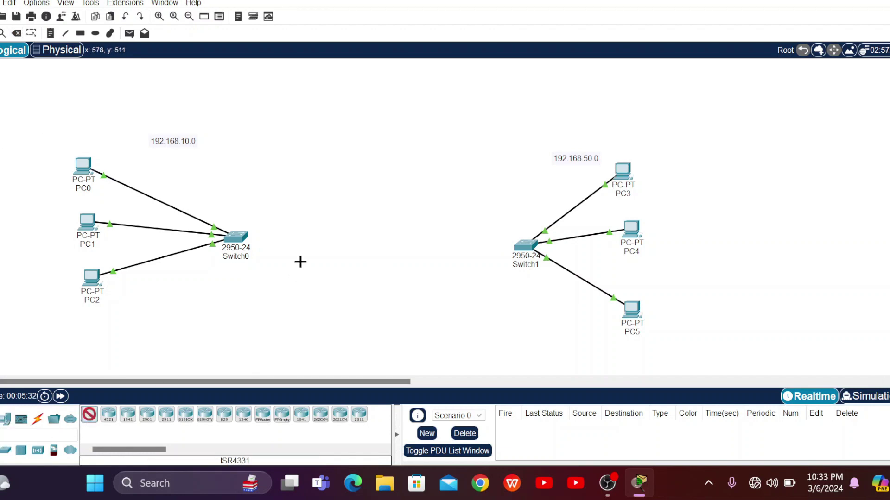
pyautogui.click(364, 167)
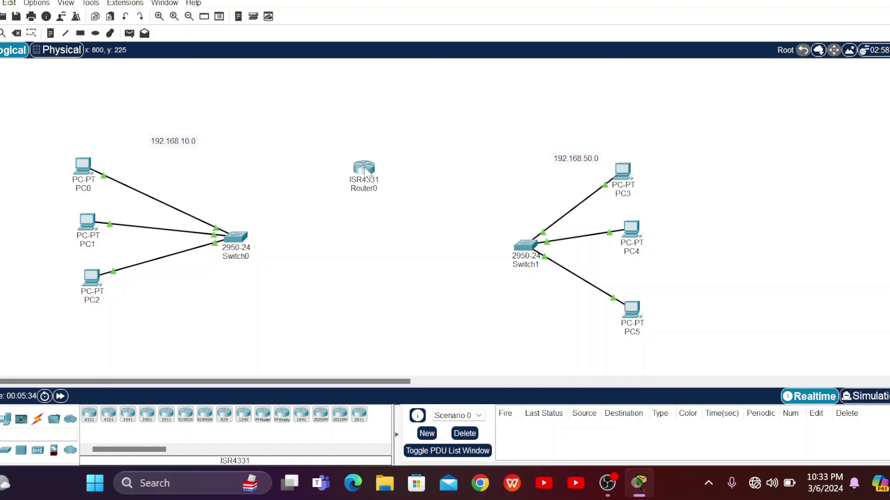
pyautogui.moveTo(364, 171); pyautogui.dragTo(371, 139)
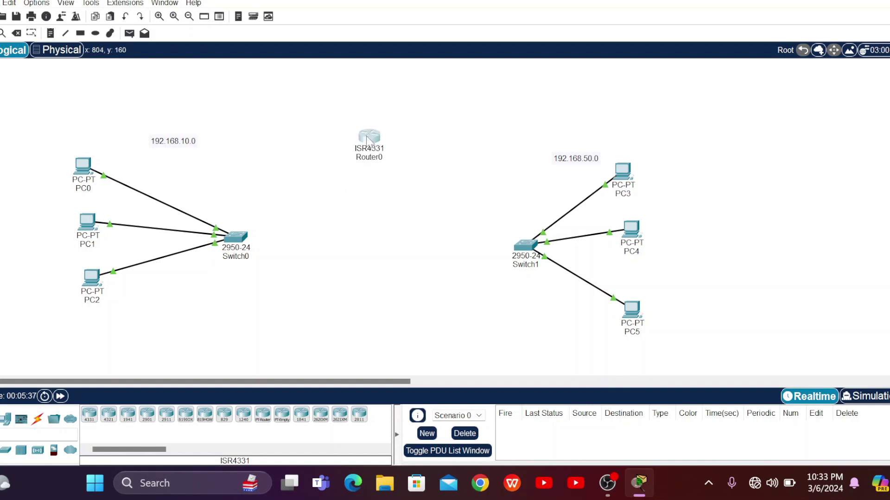
# Connect Switch0 and Switch1 to Router0 with automatically chosen cable types.
pyautogui.click(37, 419)
pyautogui.click(90, 415)
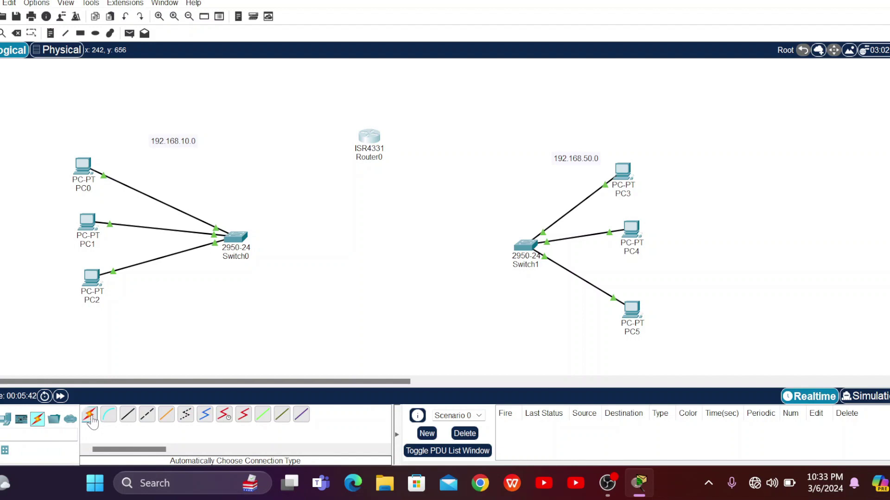
pyautogui.click(241, 237)
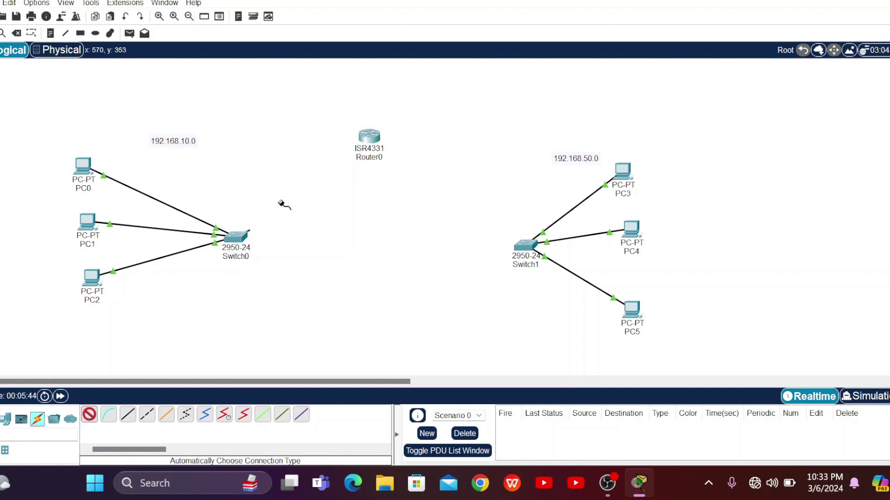
pyautogui.click(369, 138)
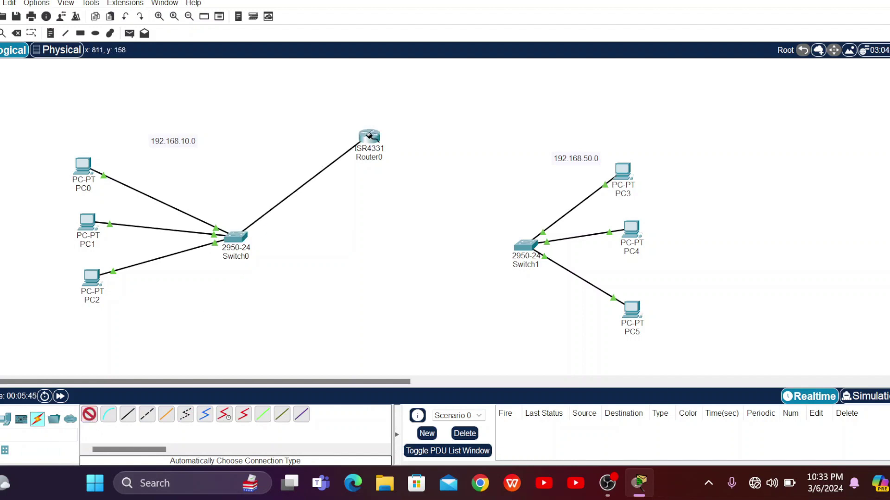
pyautogui.click(523, 245)
pyautogui.click(375, 135)
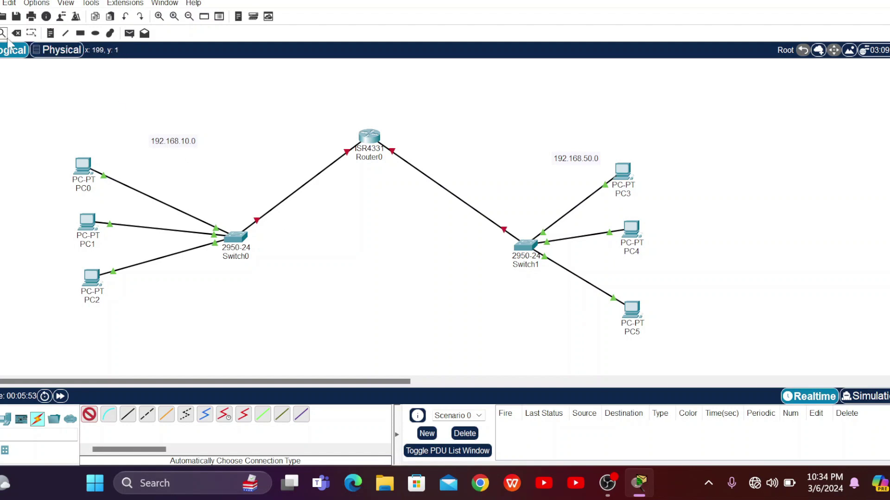
pyautogui.click(90, 415)
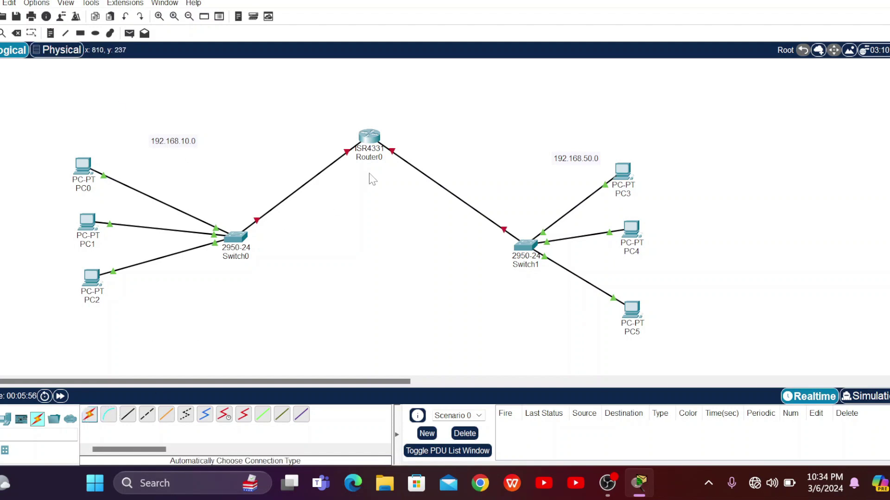
# Configure Router0's GigabitEthernet0/0/0 with IPv4 address 192.168.10.1 and subnet mask 255.255.255.0, and turn the port on.
pyautogui.click(349, 155)
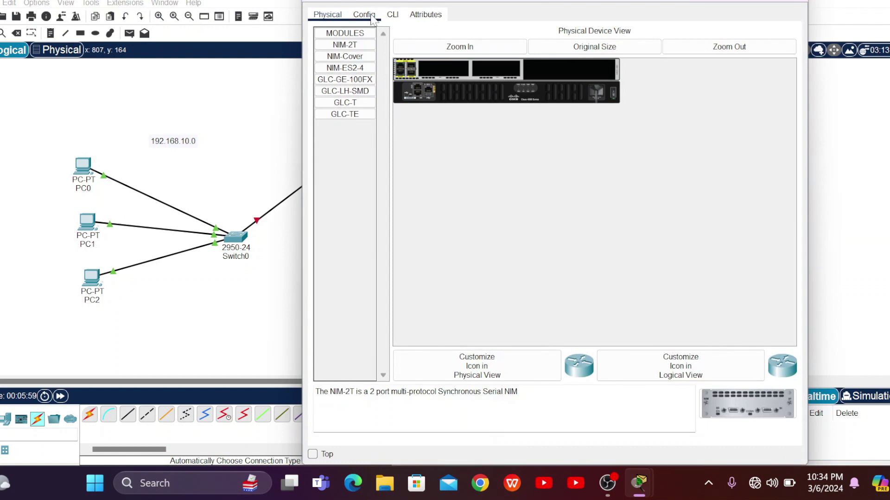
pyautogui.click(370, 16)
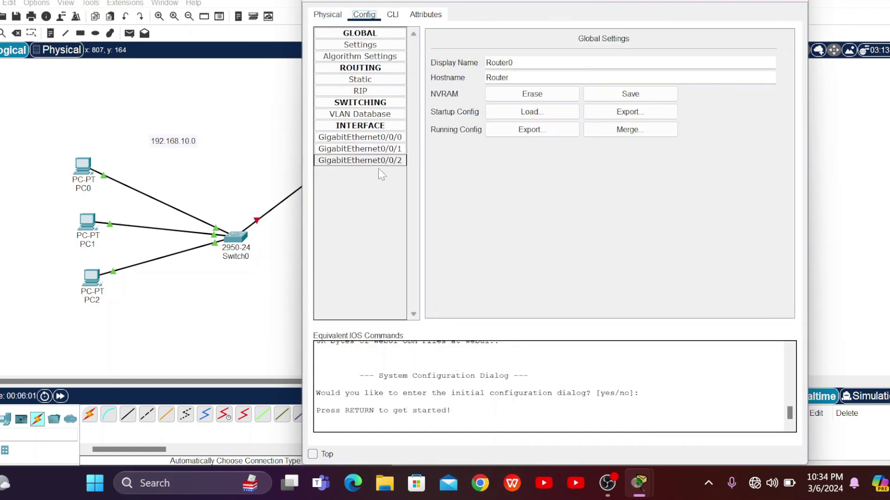
pyautogui.click(374, 138)
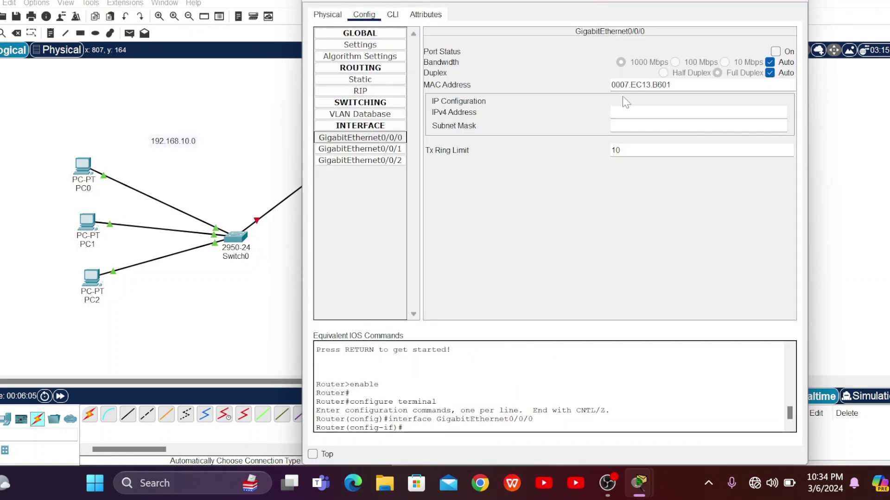
pyautogui.click(648, 113)
pyautogui.write('192.168.50.5')
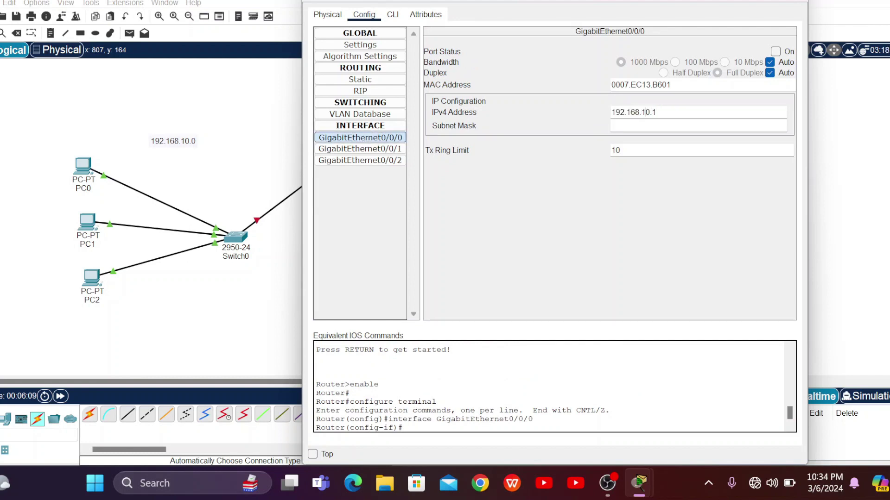
pyautogui.press('Tab')
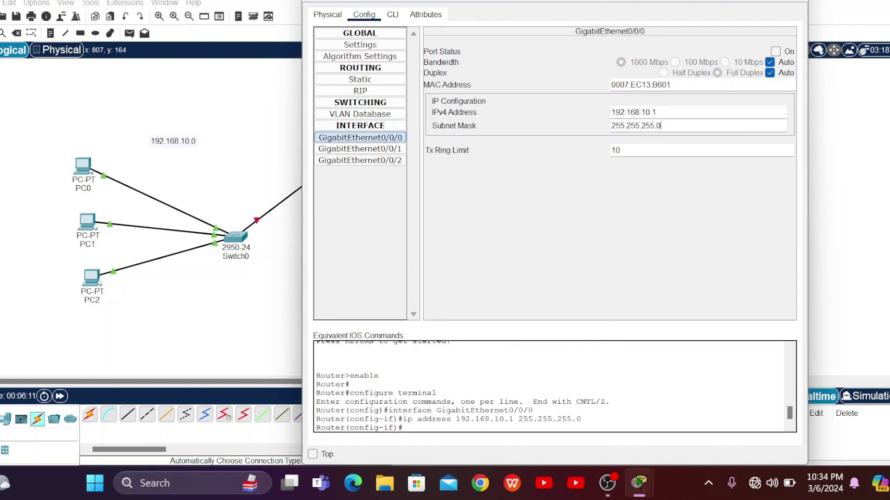
pyautogui.click(780, 51)
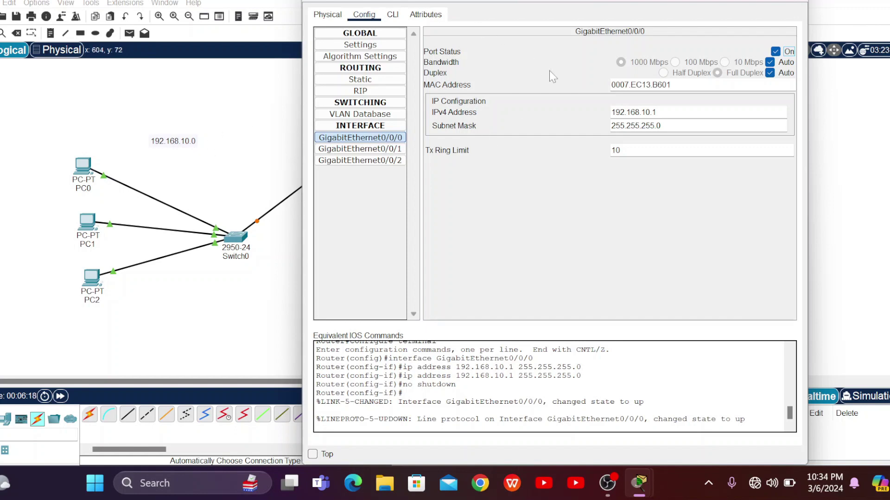
pyautogui.click(791, 2)
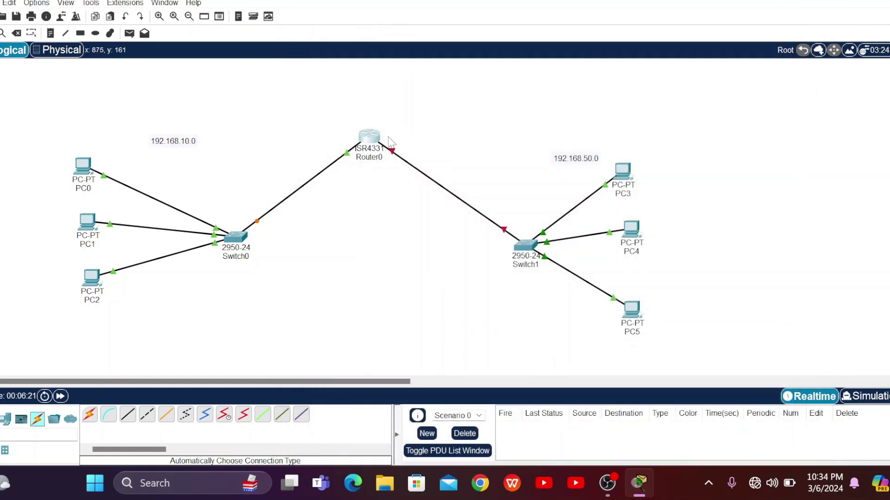
# Configure Router0's GigabitEthernet0/0/1 with IPv4 address 192.168.50.1 and subnet mask 255.255.255.0, and turn the port on.
pyautogui.click(373, 147)
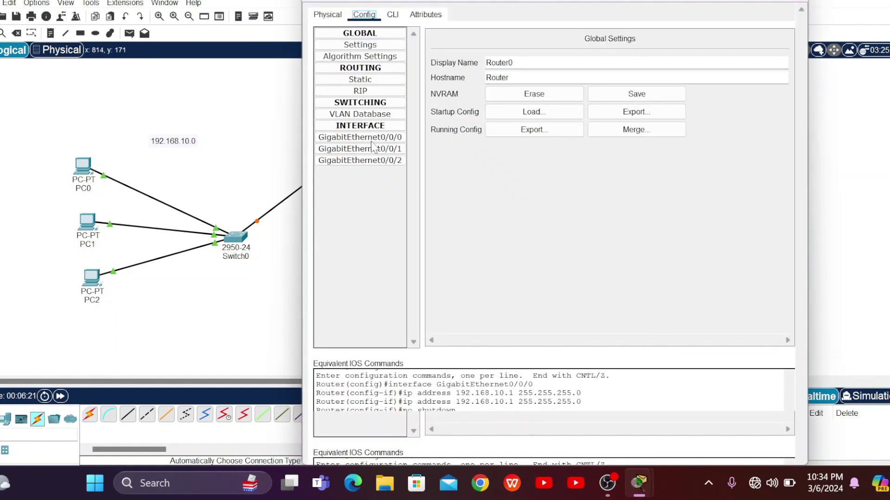
pyautogui.click(367, 154)
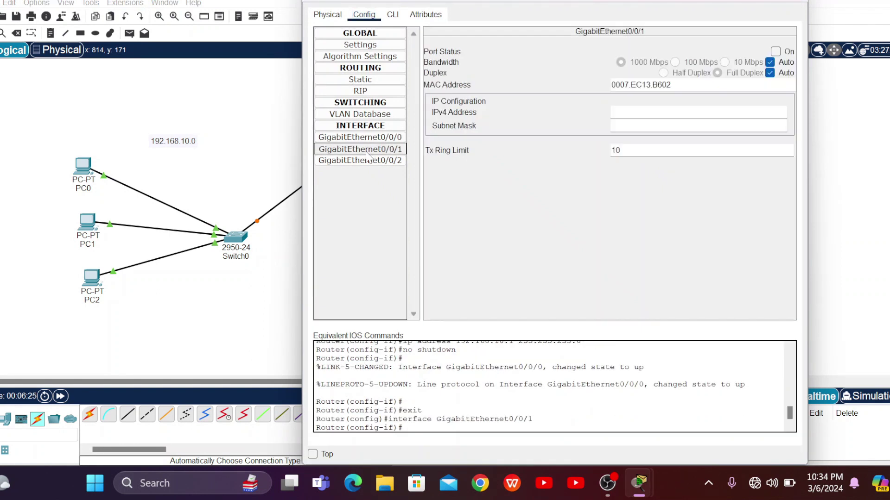
pyautogui.click(616, 112)
pyautogui.write('192.168.50.5')
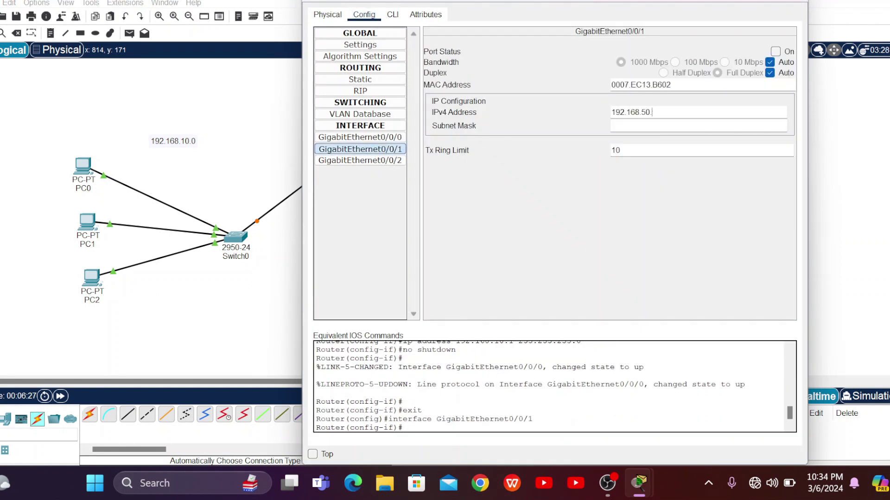
pyautogui.press('Tab')
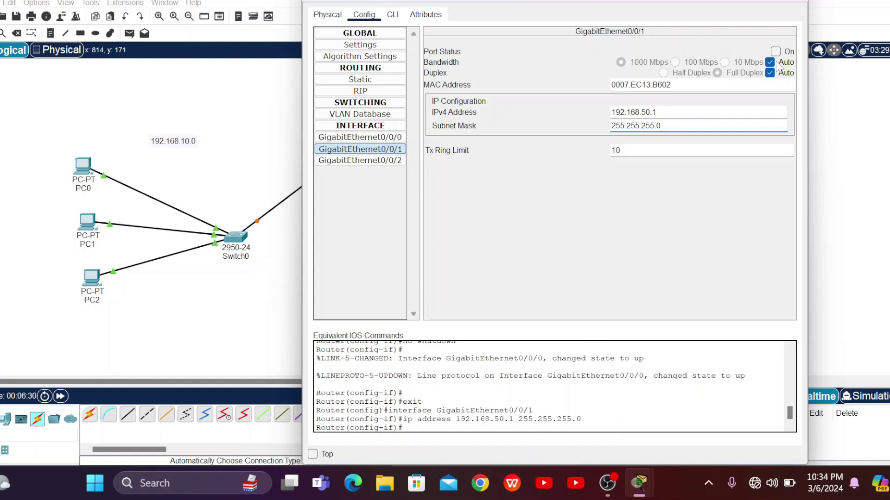
pyautogui.click(776, 52)
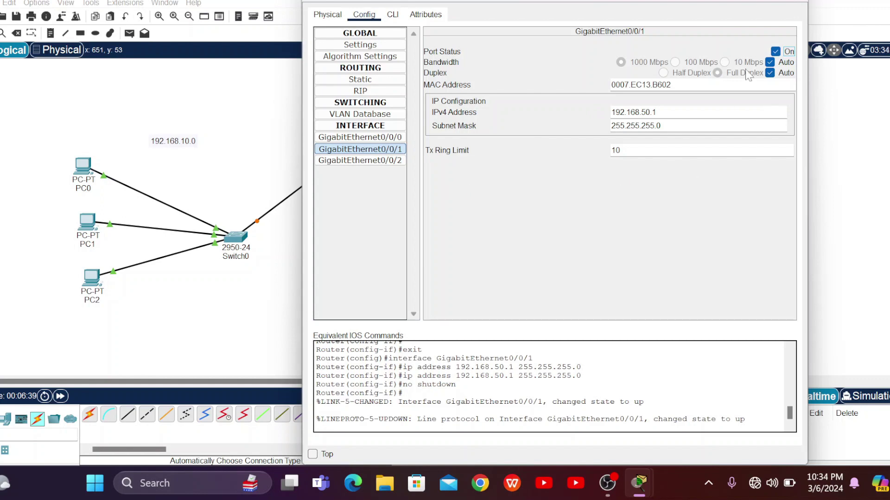
pyautogui.click(798, 2)
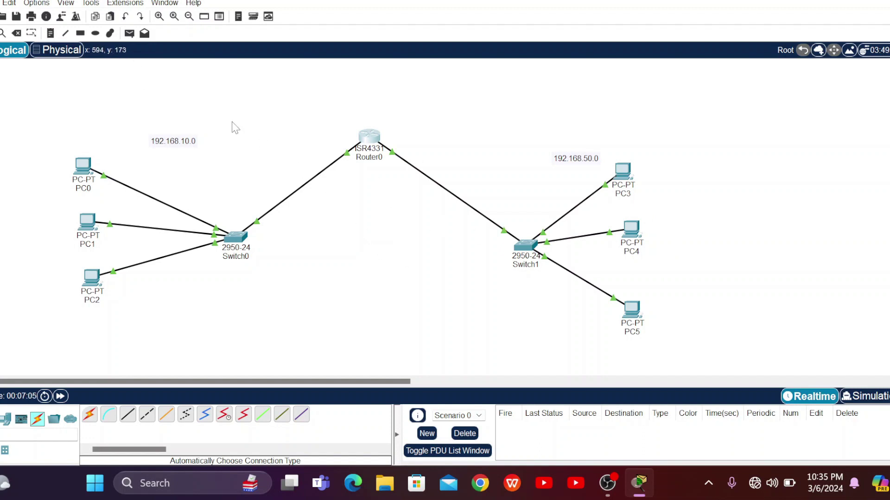
# Test routing by sending simple PDUs from PC1 to Router0 and from PC1 to PC4.
pyautogui.click(86, 222)
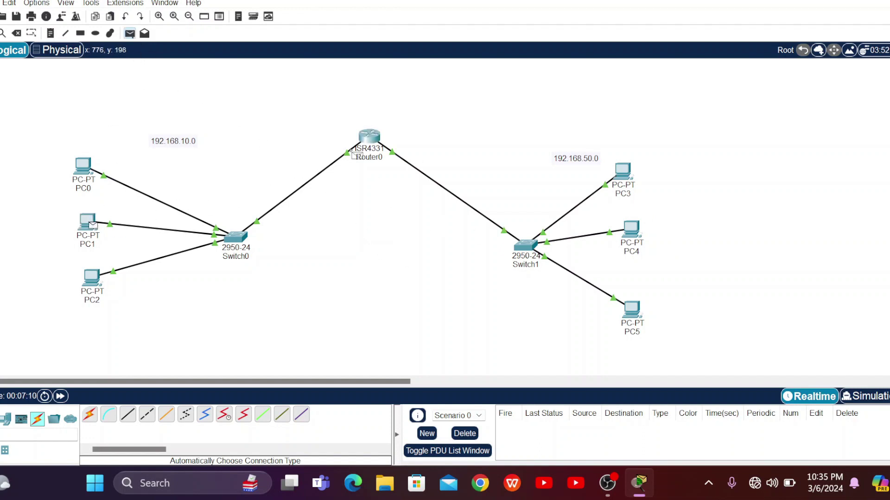
pyautogui.click(366, 138)
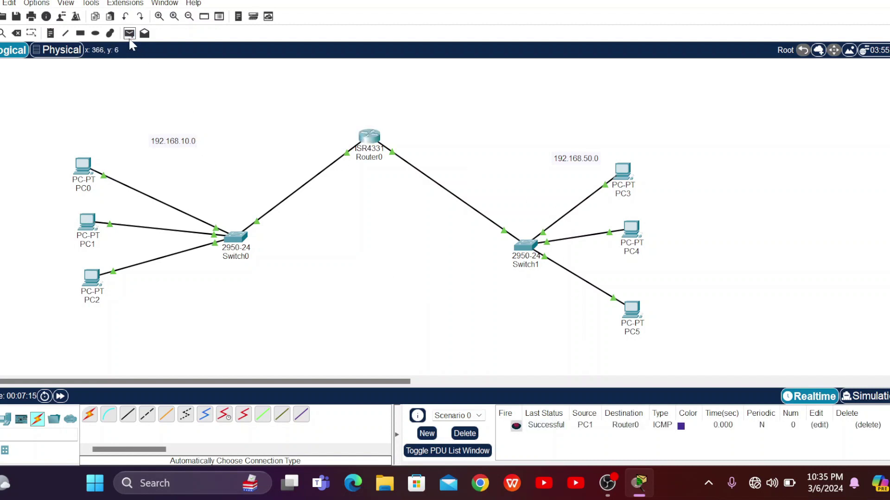
pyautogui.click(88, 224)
pyautogui.click(636, 231)
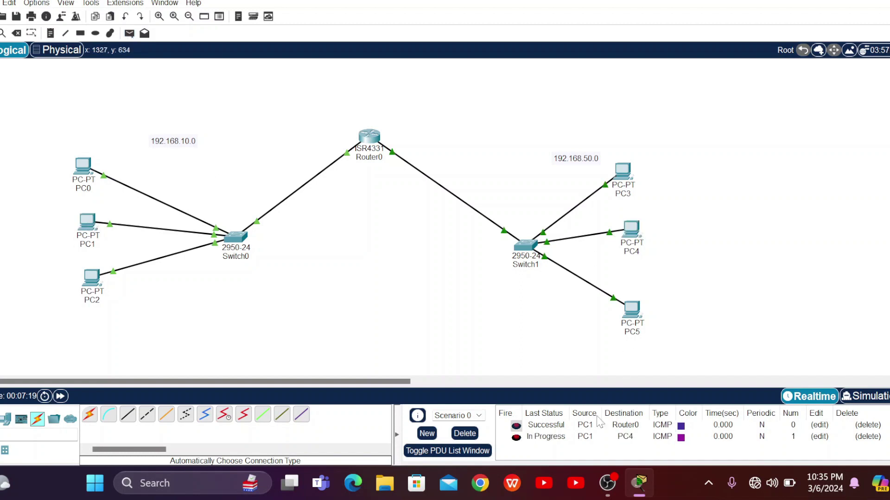
# Repeat the simple PDU test from PC1 to PC4, and clear the scenario's PDU list.
pyautogui.click(129, 37)
pyautogui.click(88, 225)
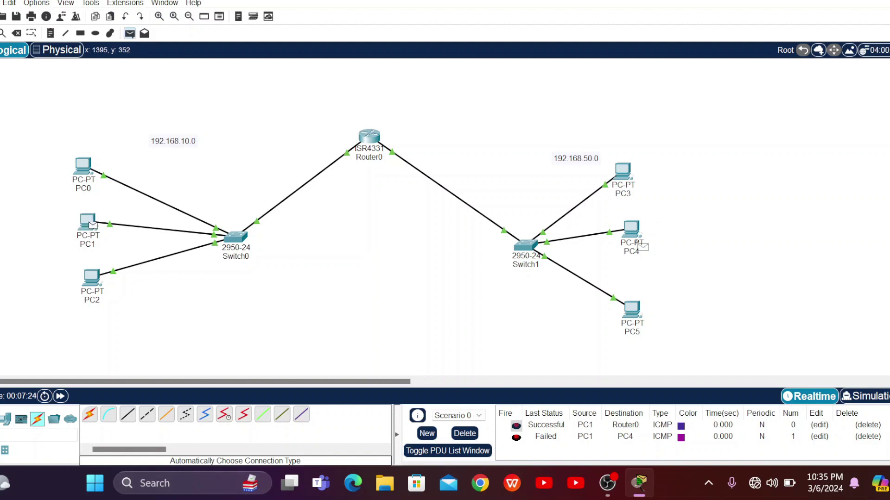
pyautogui.click(632, 229)
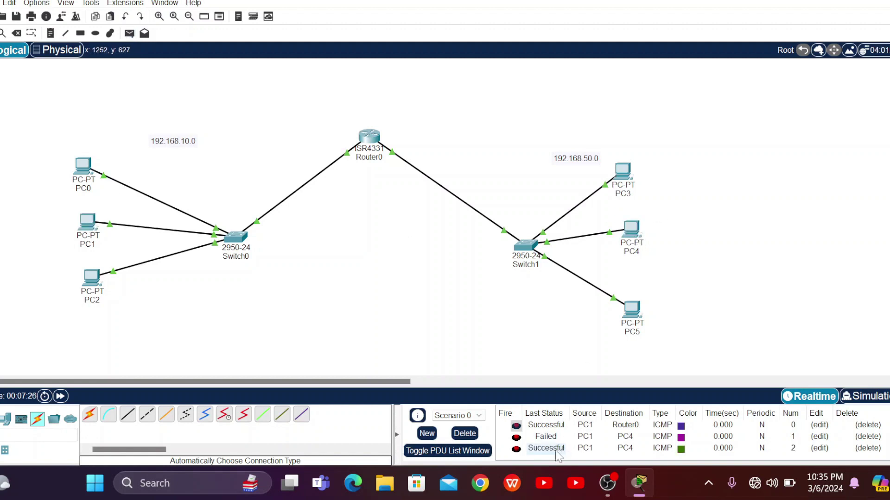
pyautogui.click(465, 434)
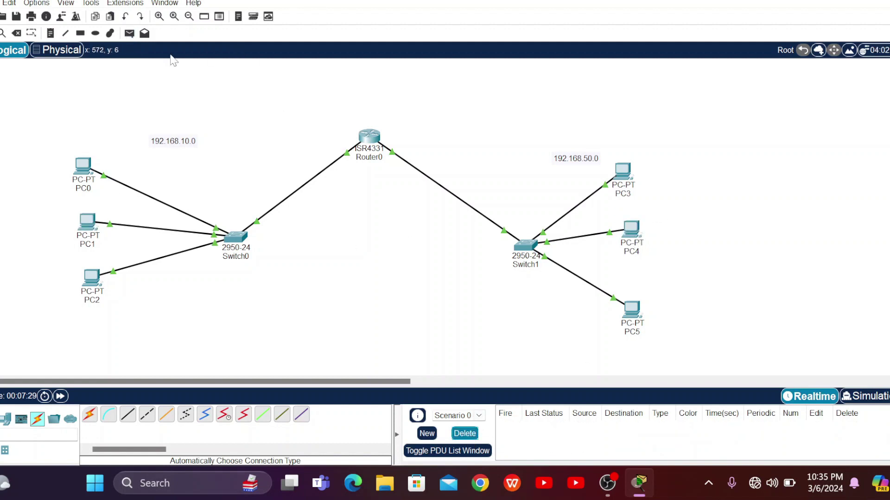
# Send a new simple PDU from PC1 to PC4, and switch the network to simulation mode.
pyautogui.click(130, 33)
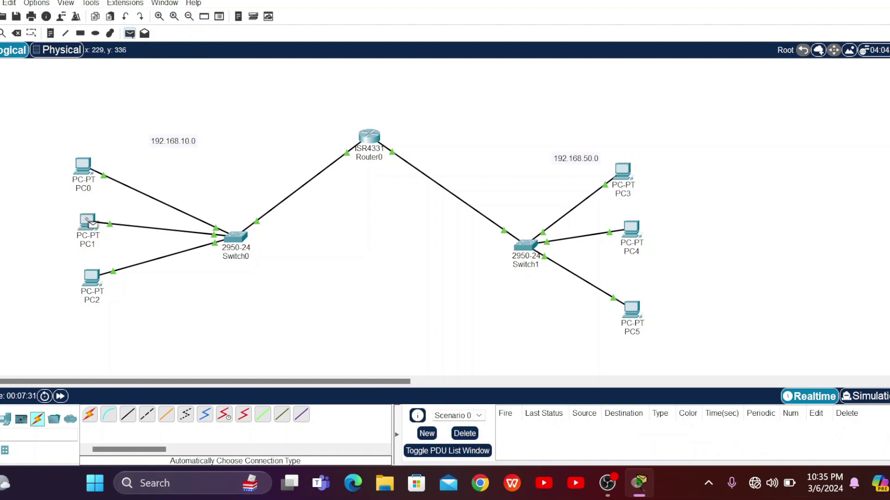
pyautogui.click(87, 221)
pyautogui.click(630, 228)
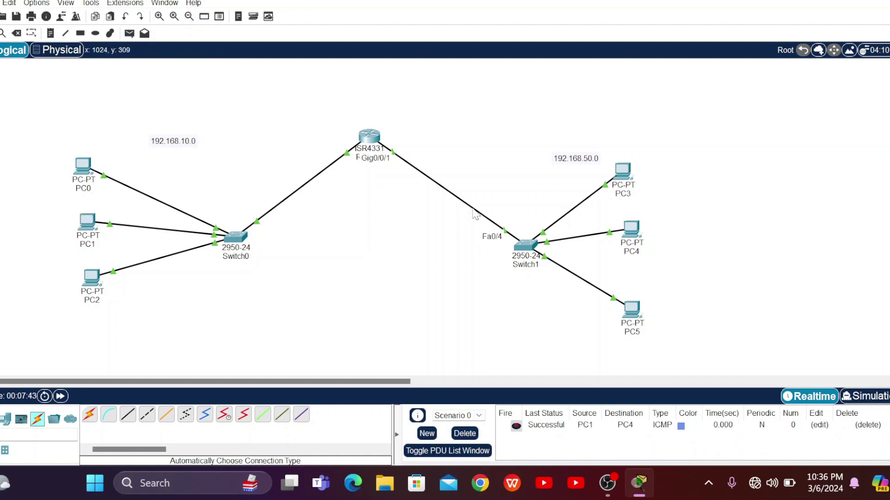
pyautogui.click(864, 398)
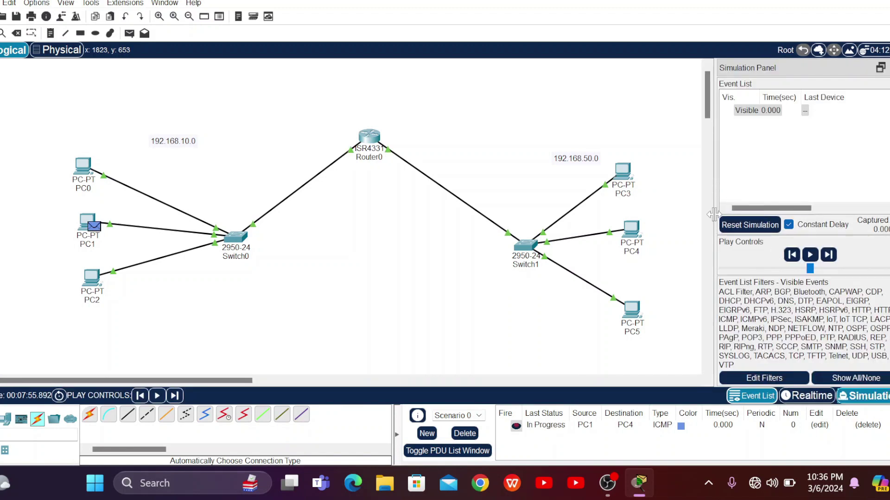